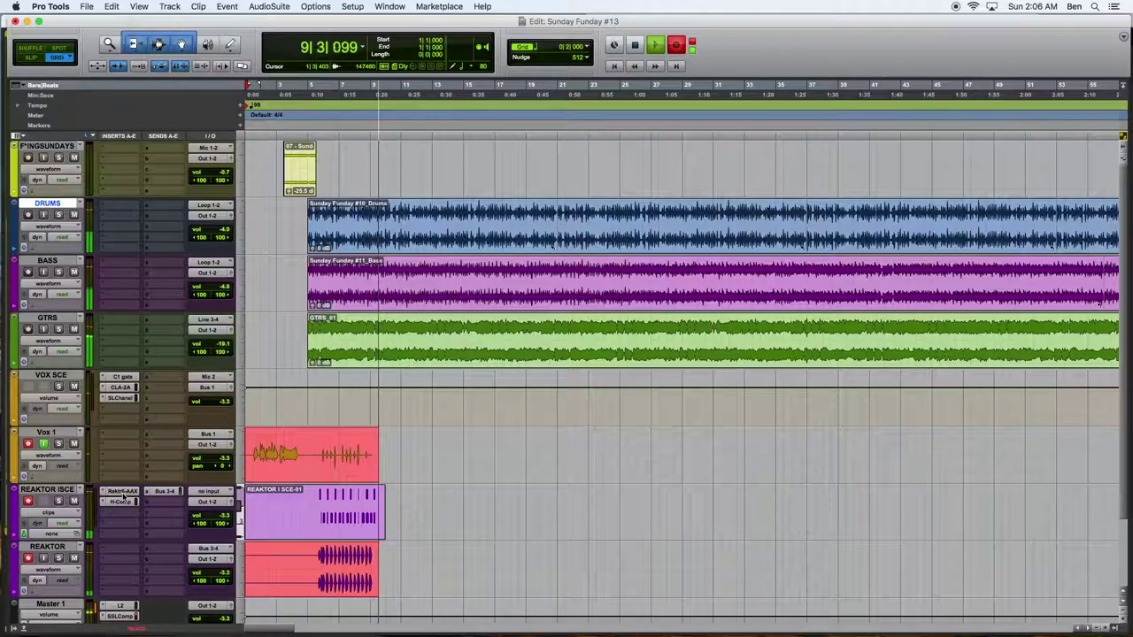
# Open the Reaktor 6 instrument on the REAKTOR I SCE track, hide its browser and move its window clear of the track controls
pyautogui.click(121, 490)
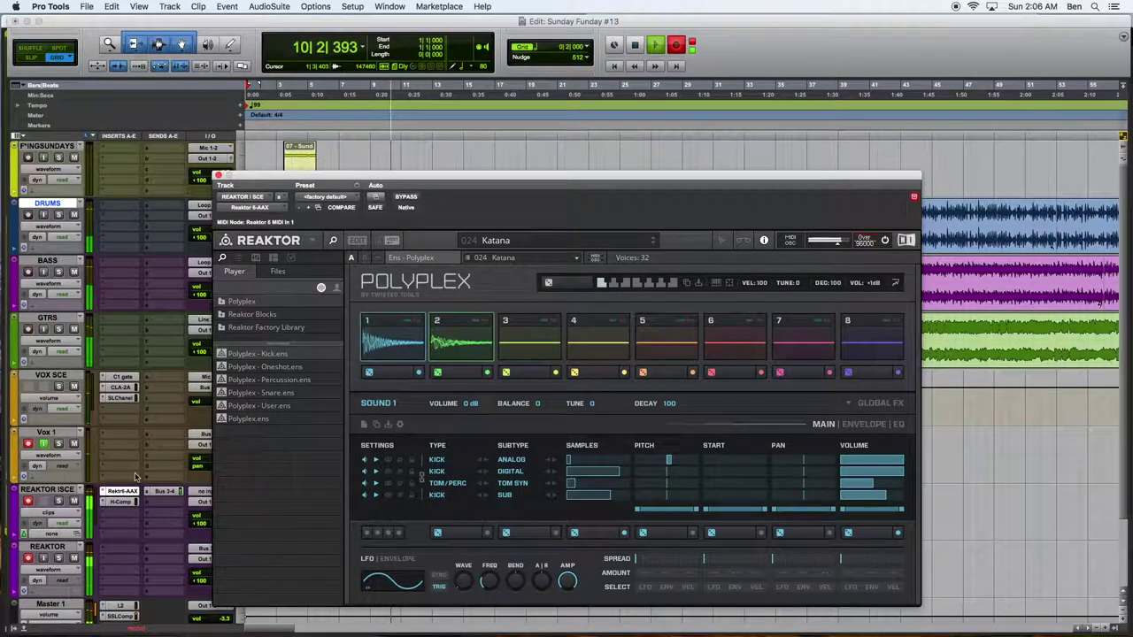
pyautogui.click(331, 241)
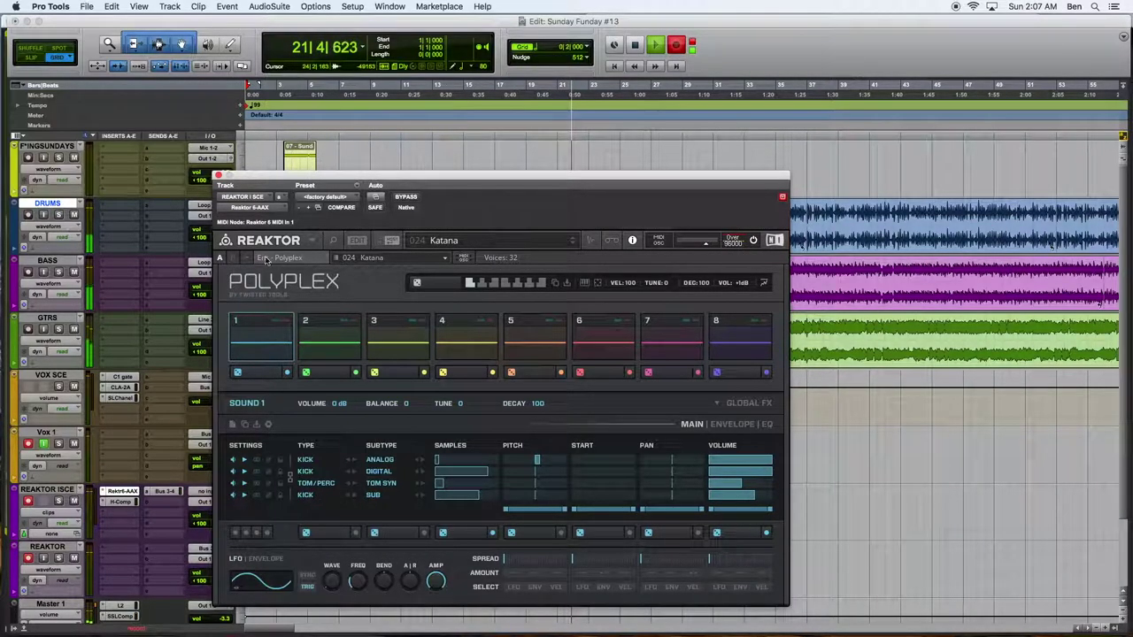
pyautogui.moveTo(296, 184); pyautogui.dragTo(435, 185)
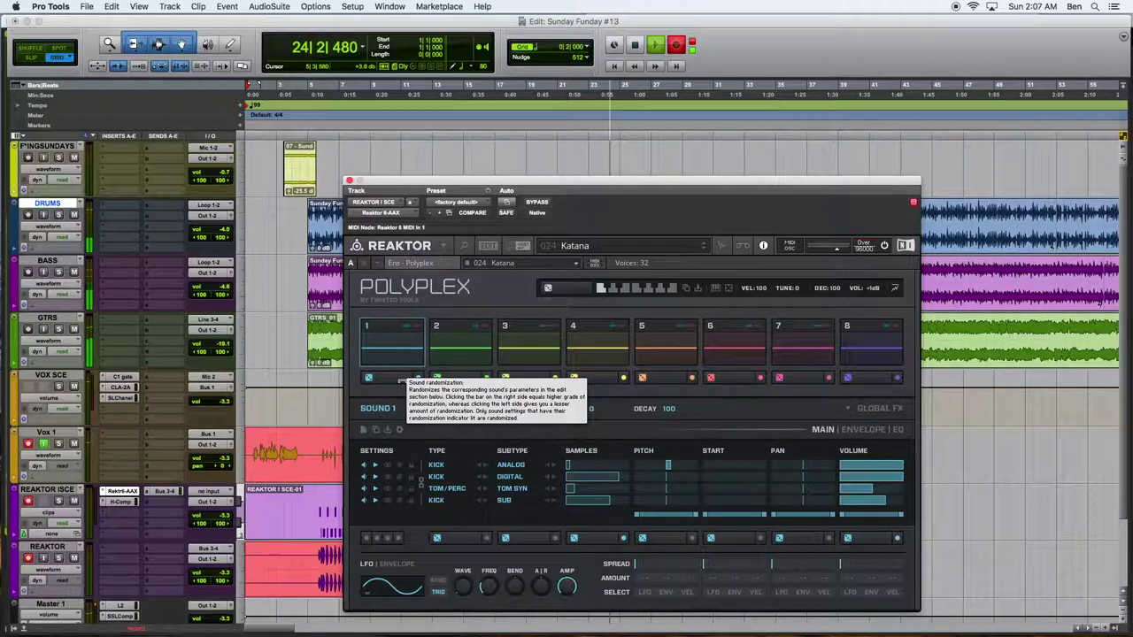
# Lower the DRUMS, BASS and GTRS volumes to about -12, -19 and -37 dB and switch Reaktor's audio engine off
pyautogui.click(232, 244)
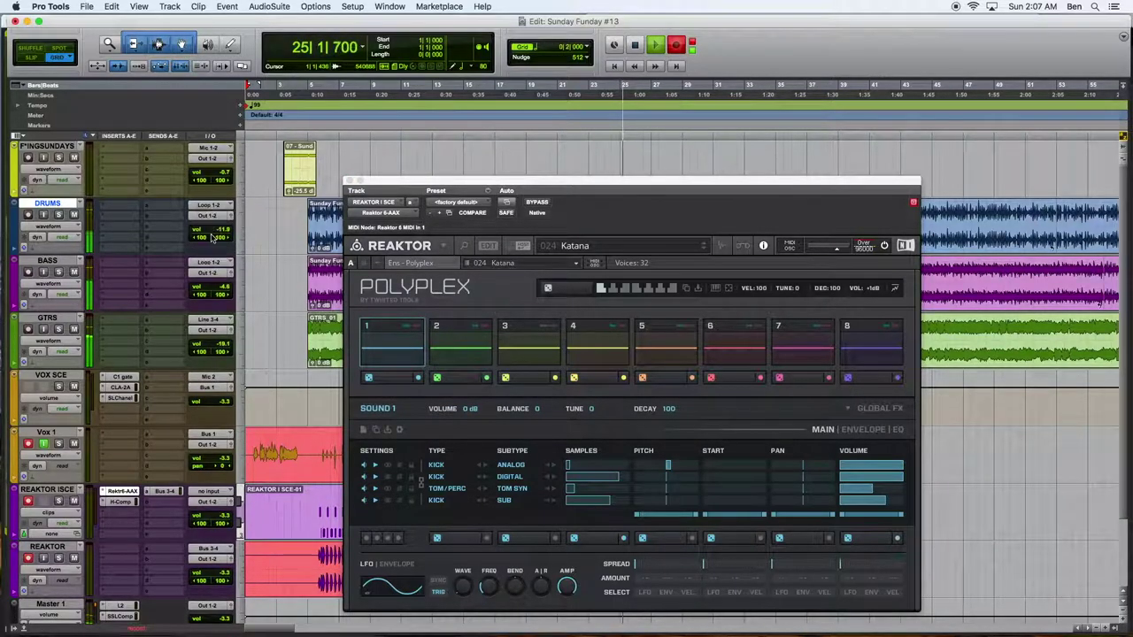
pyautogui.click(883, 246)
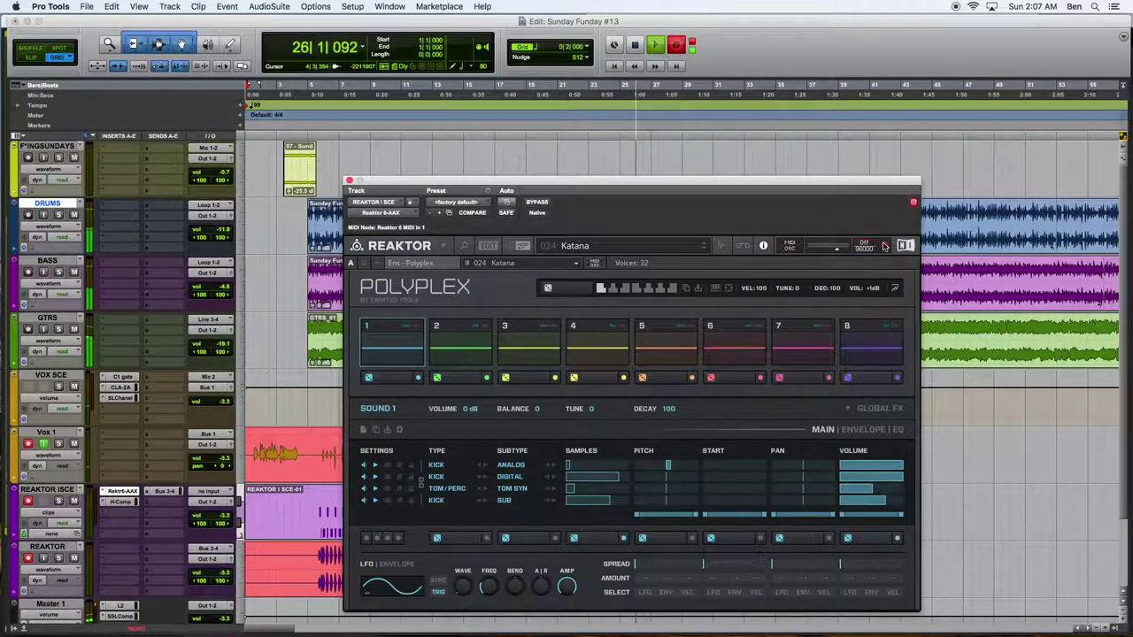
pyautogui.click(207, 292)
pyautogui.moveTo(207, 292); pyautogui.dragTo(207, 303)
pyautogui.moveTo(209, 344); pyautogui.dragTo(207, 355)
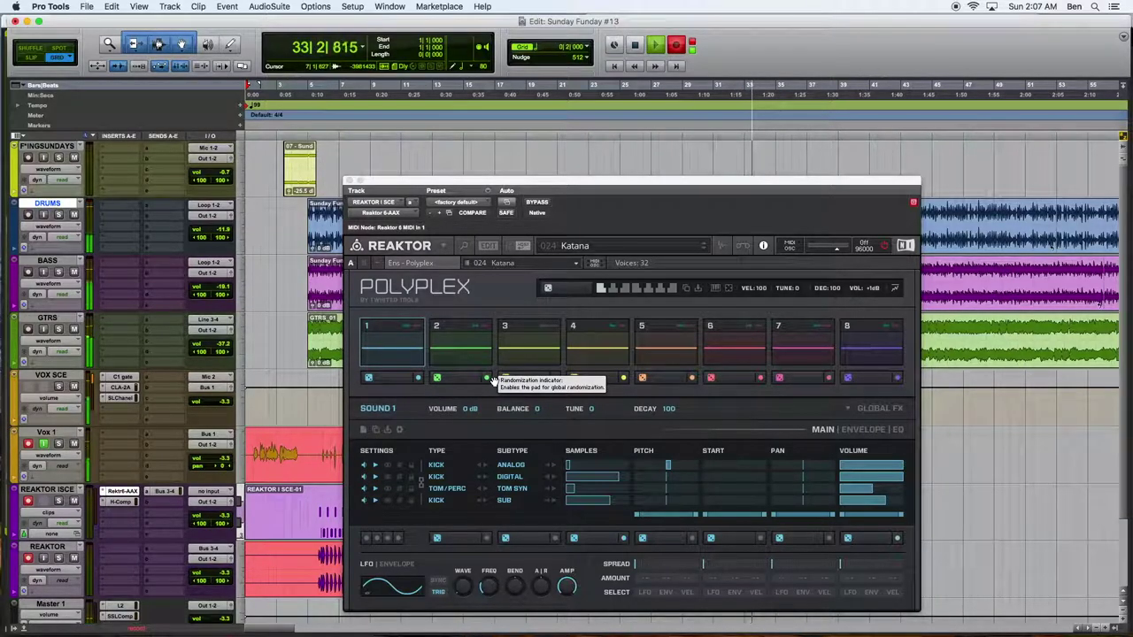
# Select sound 2 in Polyplex and switch Reaktor's audio engine back on
pyautogui.click(457, 347)
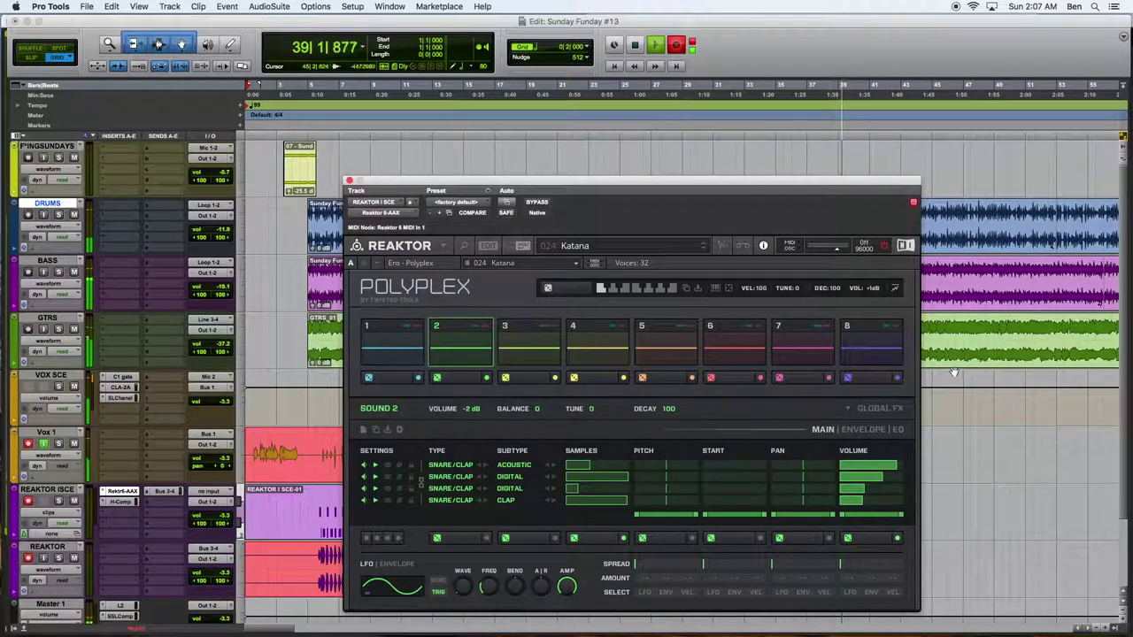
pyautogui.press('r')
pyautogui.press('r')
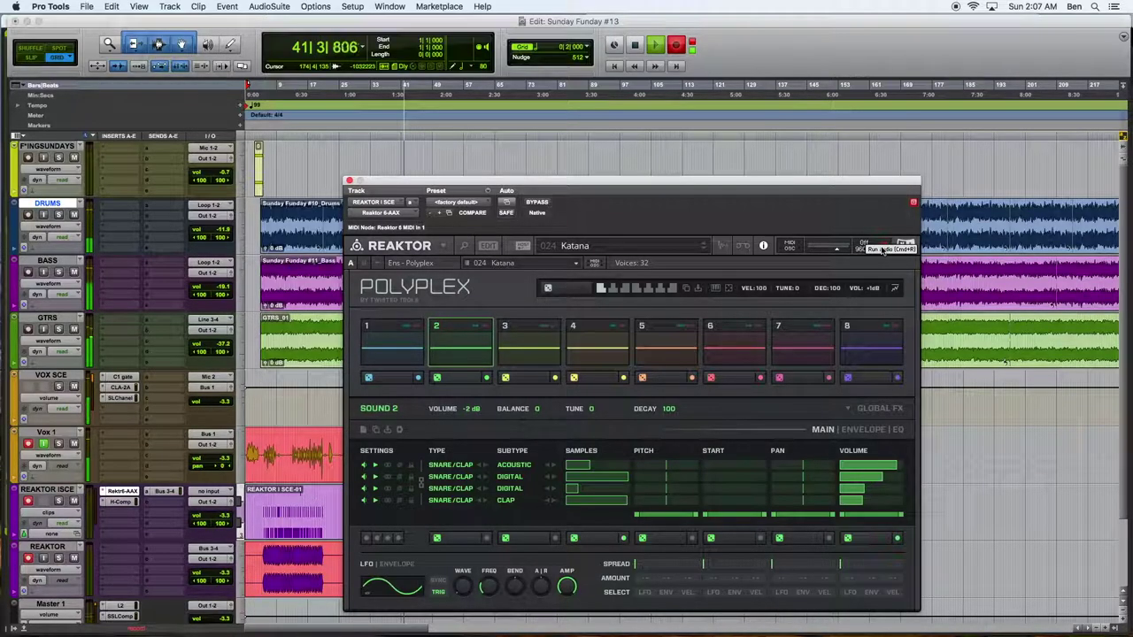
pyautogui.moveTo(789, 205)
pyautogui.mouseDown()
pyautogui.moveTo(773, 195)
pyautogui.moveTo(801, 192)
pyautogui.mouseUp()
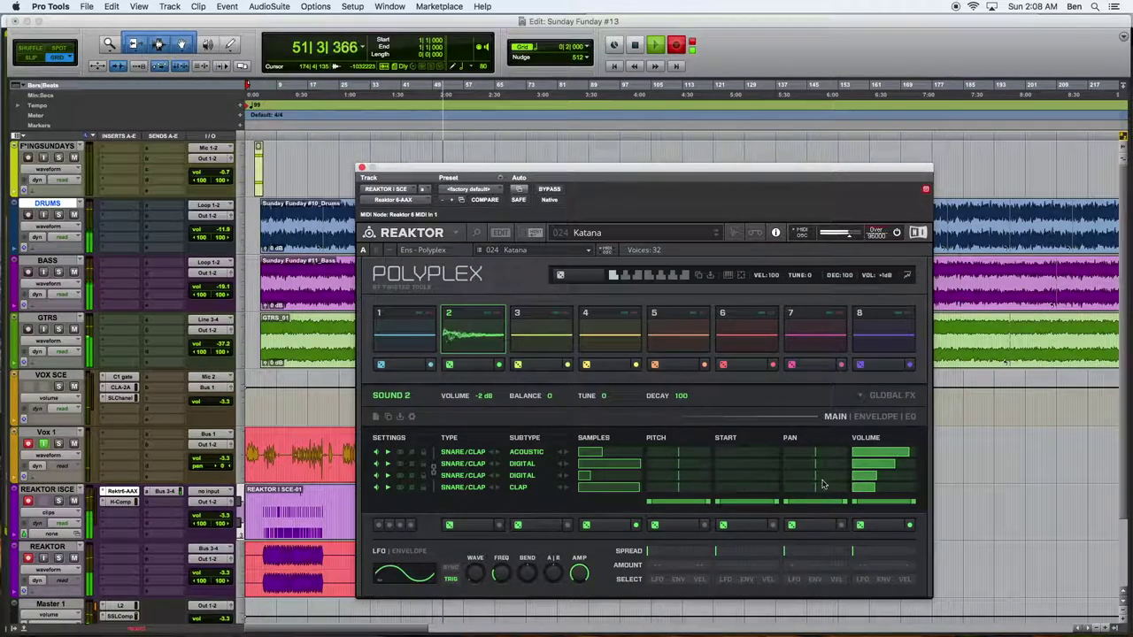
# Slightly lower the pitch of sound 2's second layer and give its second and third layers a low Lo Shelf EQ value
pyautogui.moveTo(680, 466); pyautogui.dragTo(676, 467)
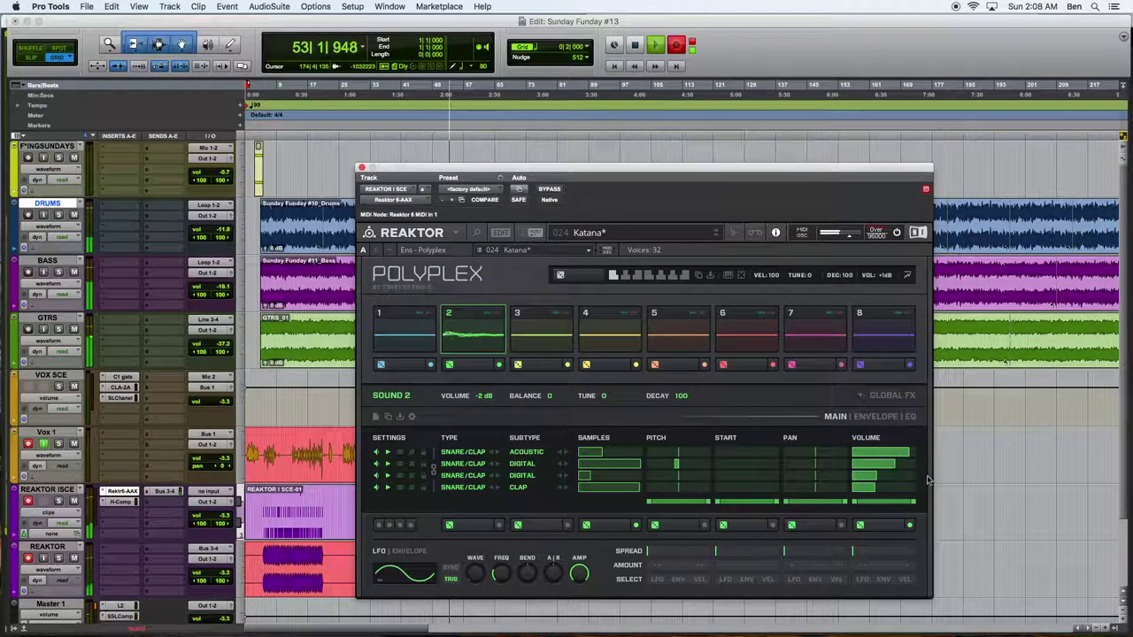
pyautogui.click(881, 416)
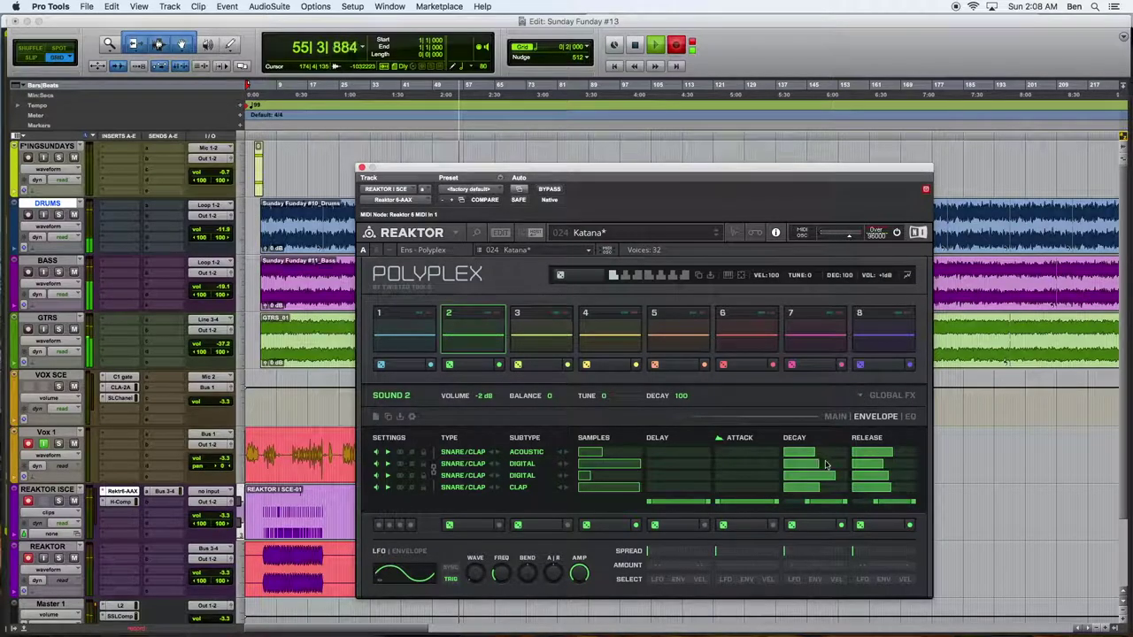
pyautogui.click(908, 417)
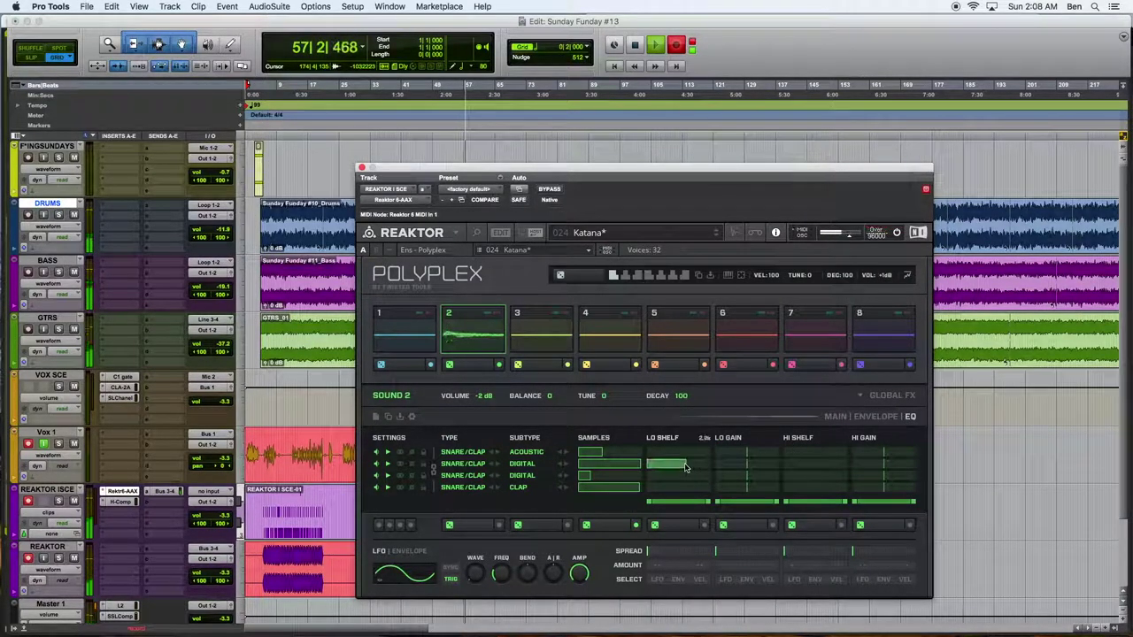
pyautogui.moveTo(646, 468); pyautogui.dragTo(655, 469)
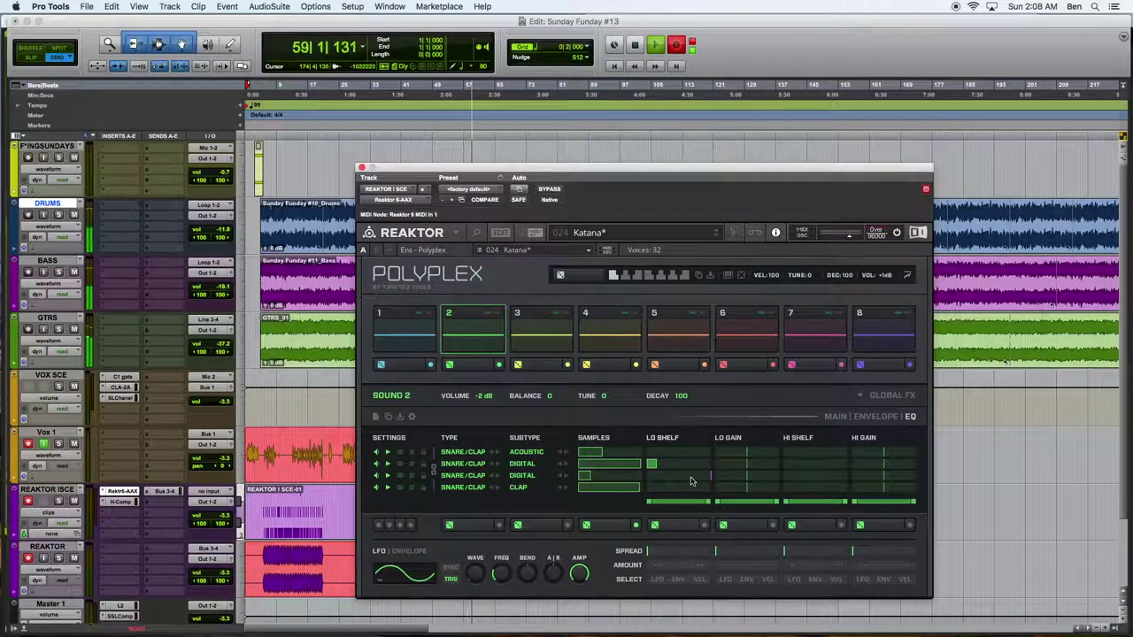
pyautogui.moveTo(670, 476)
pyautogui.mouseDown()
pyautogui.moveTo(683, 477)
pyautogui.moveTo(655, 477)
pyautogui.mouseUp()
# Shorten the third layer's decay in sound 2's envelope and limit the release randomization range to short values
pyautogui.click(876, 416)
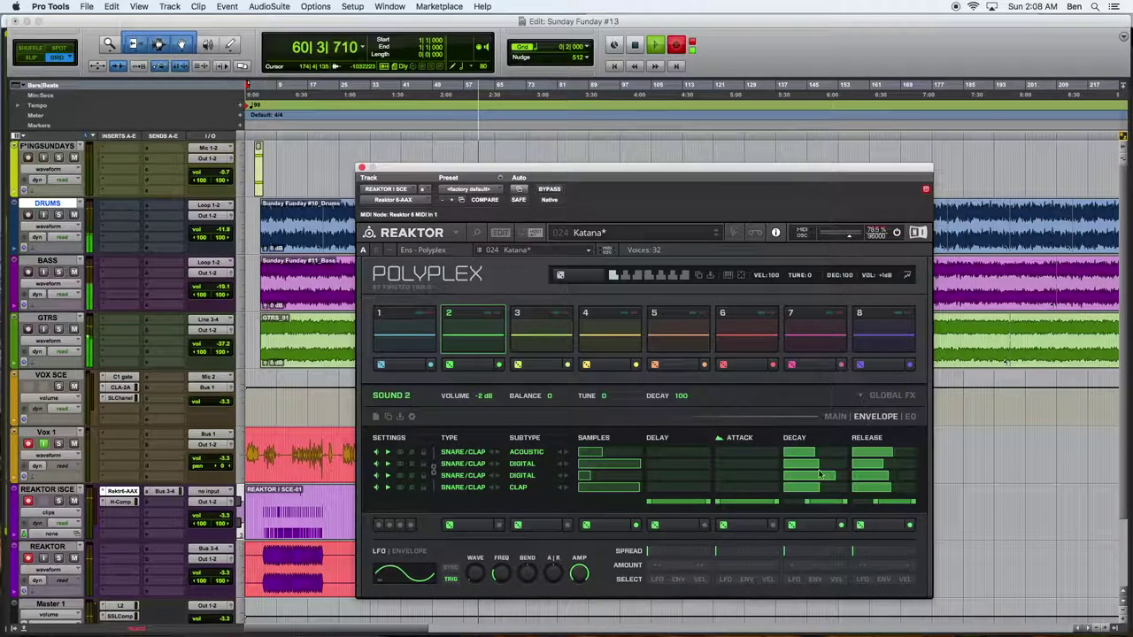
pyautogui.moveTo(830, 478); pyautogui.dragTo(802, 478)
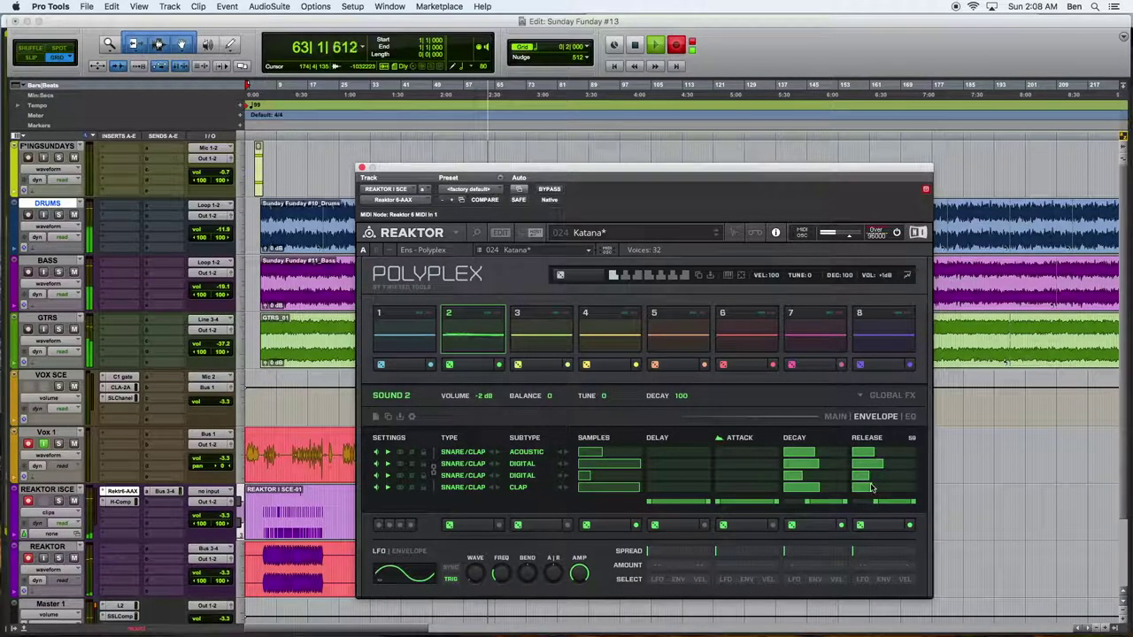
pyautogui.moveTo(881, 490)
pyautogui.mouseDown()
pyautogui.moveTo(893, 505)
pyautogui.moveTo(876, 504)
pyautogui.mouseUp()
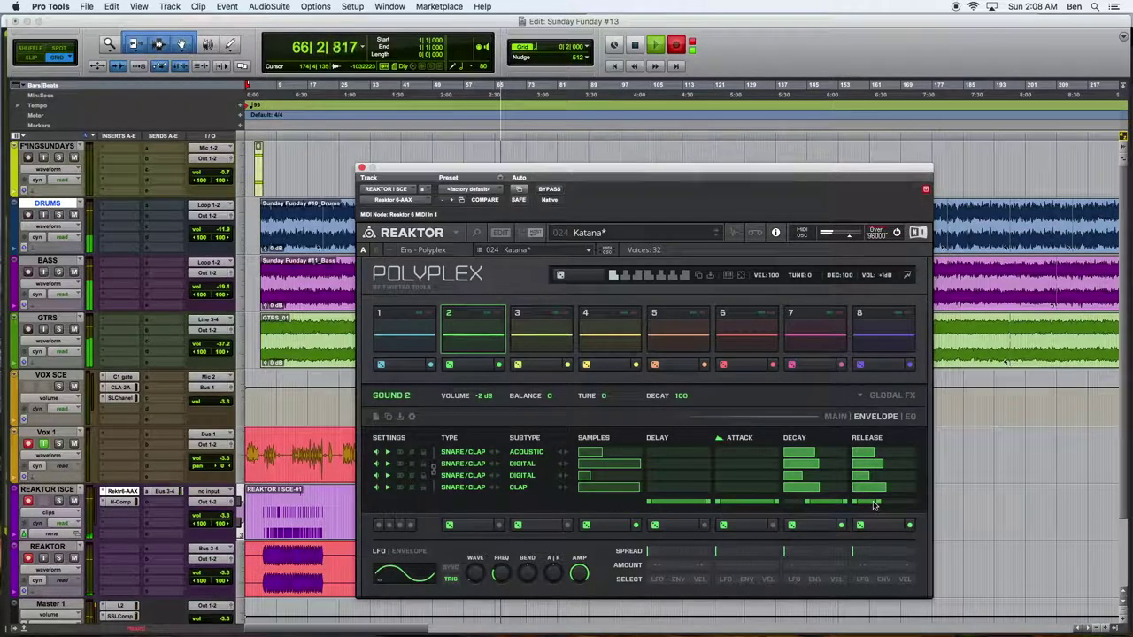
pyautogui.moveTo(880, 504); pyautogui.dragTo(876, 504)
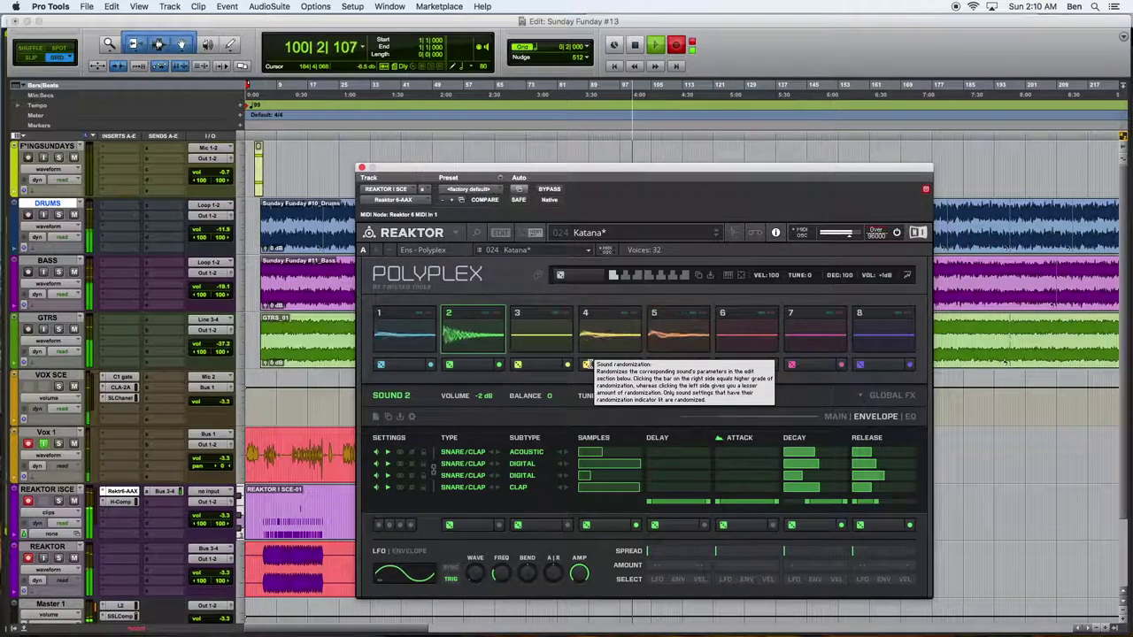
# Select sound 4, switch to sound 5 and randomize sound 5 several times at a moderate amount
pyautogui.click(610, 329)
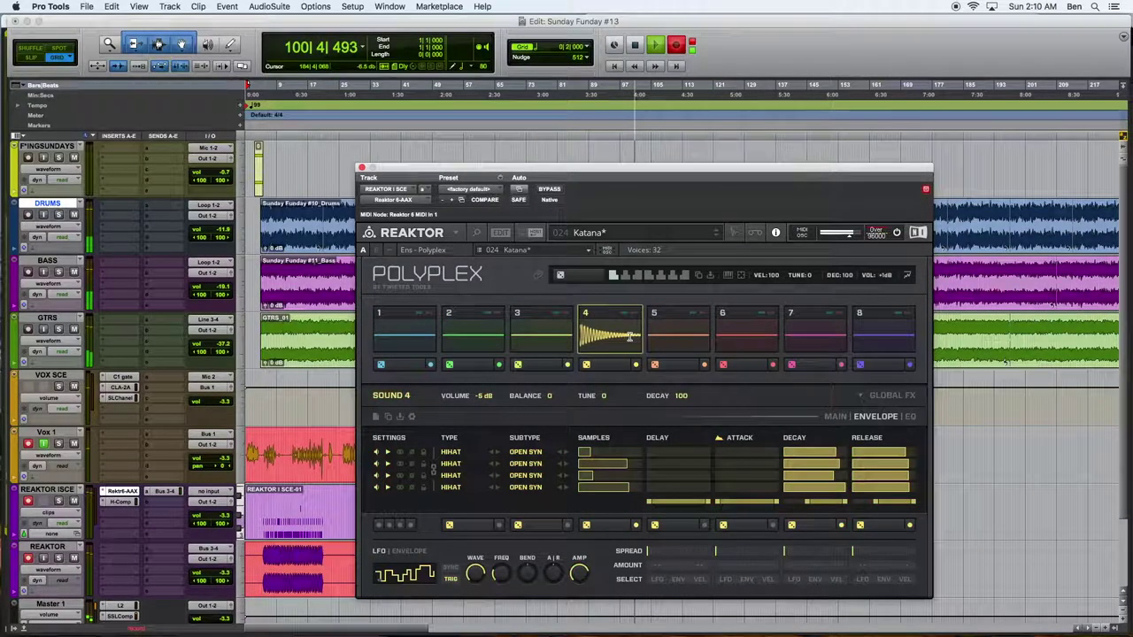
pyautogui.click(675, 330)
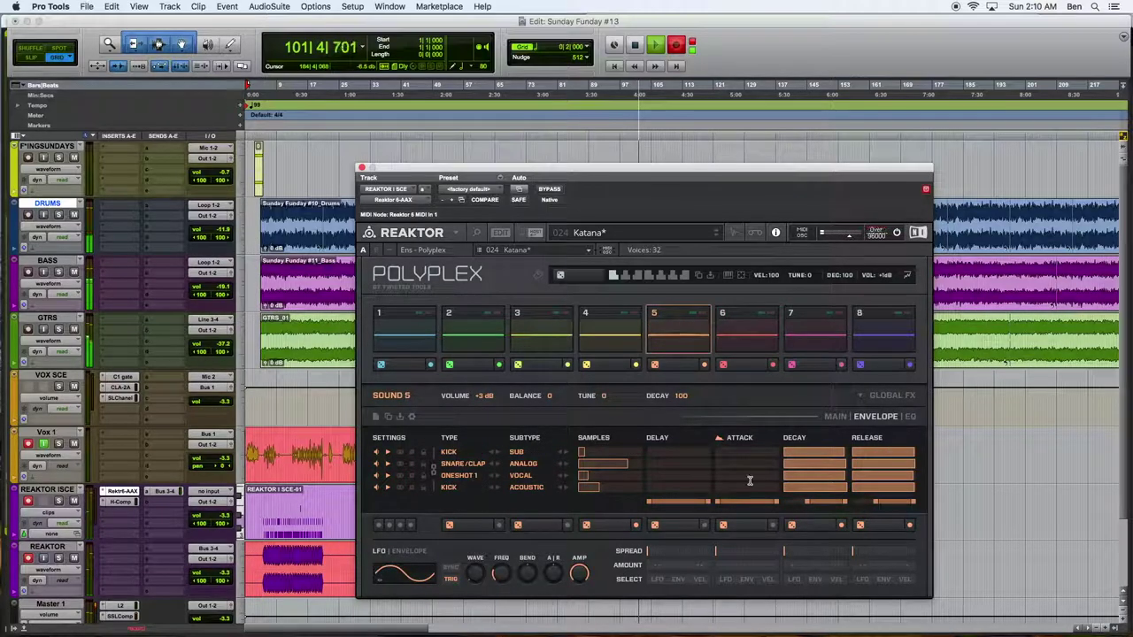
pyautogui.click(671, 365)
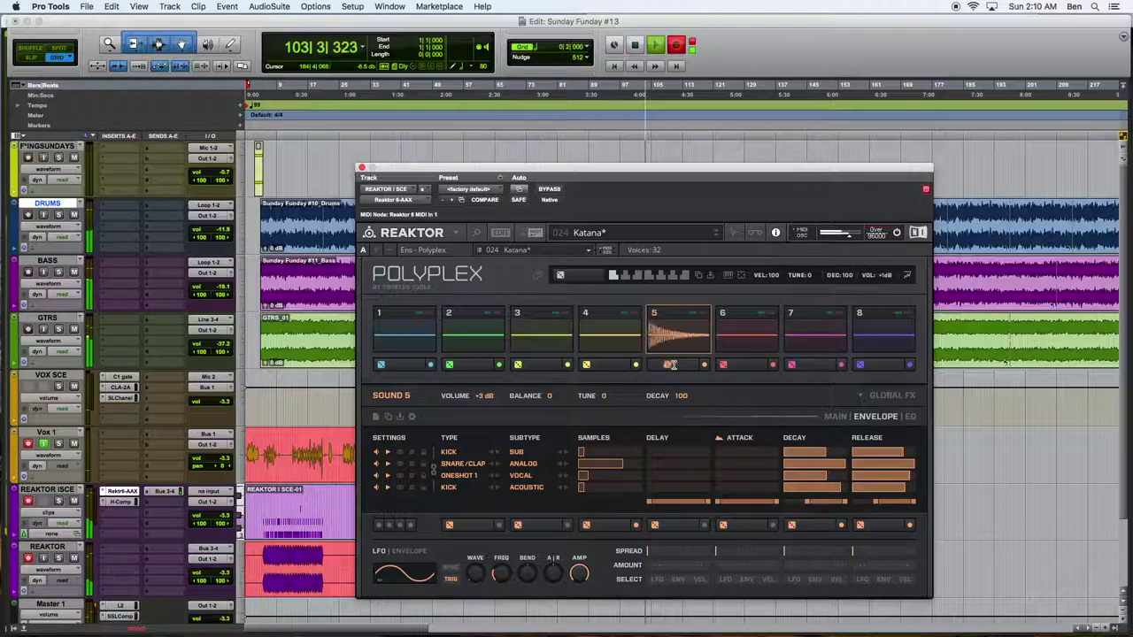
pyautogui.click(672, 364)
pyautogui.click(672, 365)
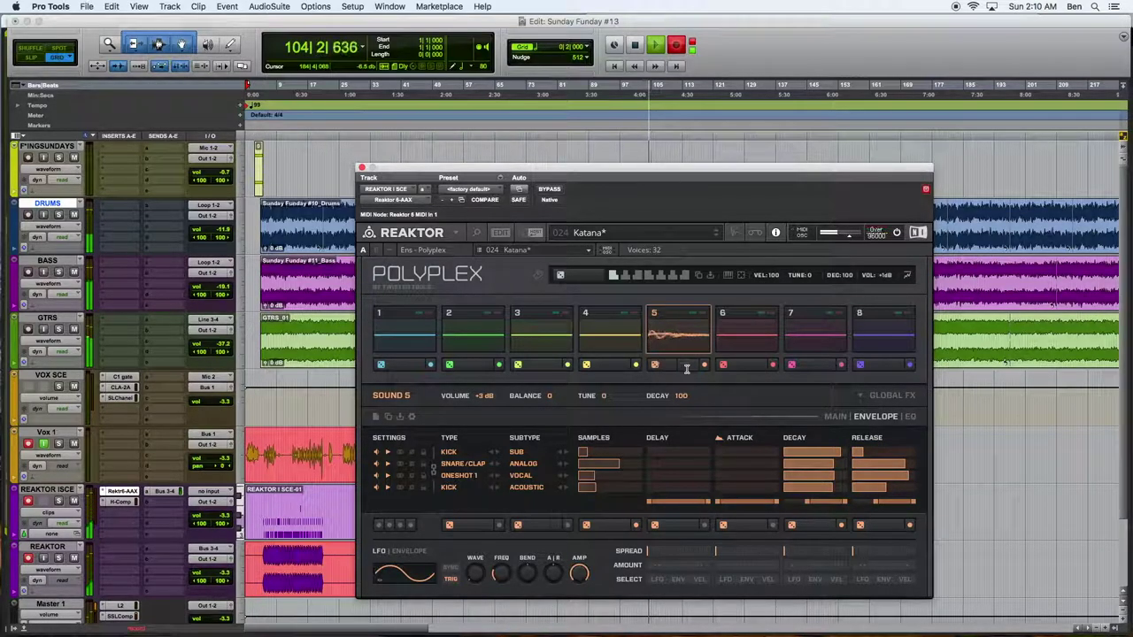
pyautogui.click(666, 363)
pyautogui.click(665, 366)
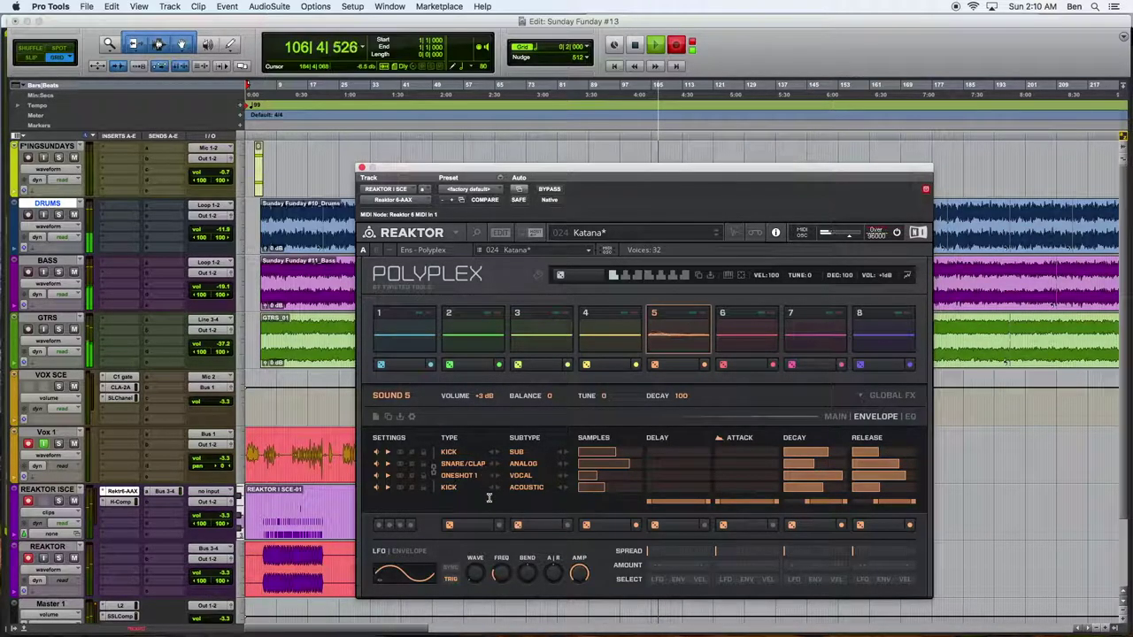
# Randomize sound 5's samples and set the type of layers 2 and 3 to TOM/PERC and layer 4 to CYM/PERC
pyautogui.click(603, 526)
pyautogui.click(467, 480)
pyautogui.click(460, 492)
pyautogui.click(459, 464)
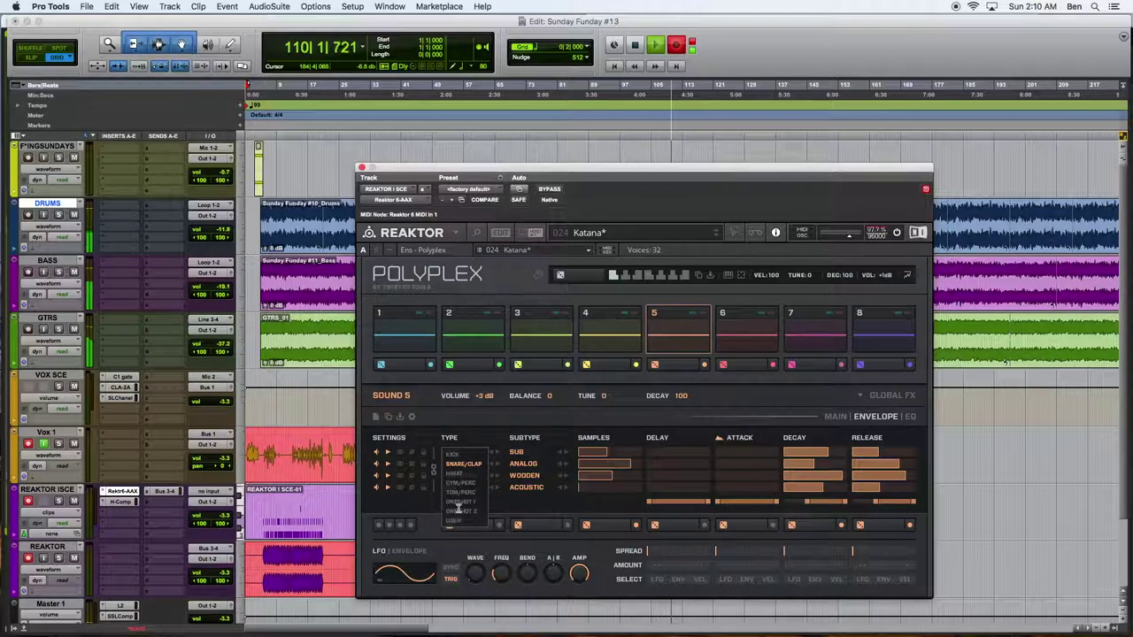
pyautogui.click(456, 492)
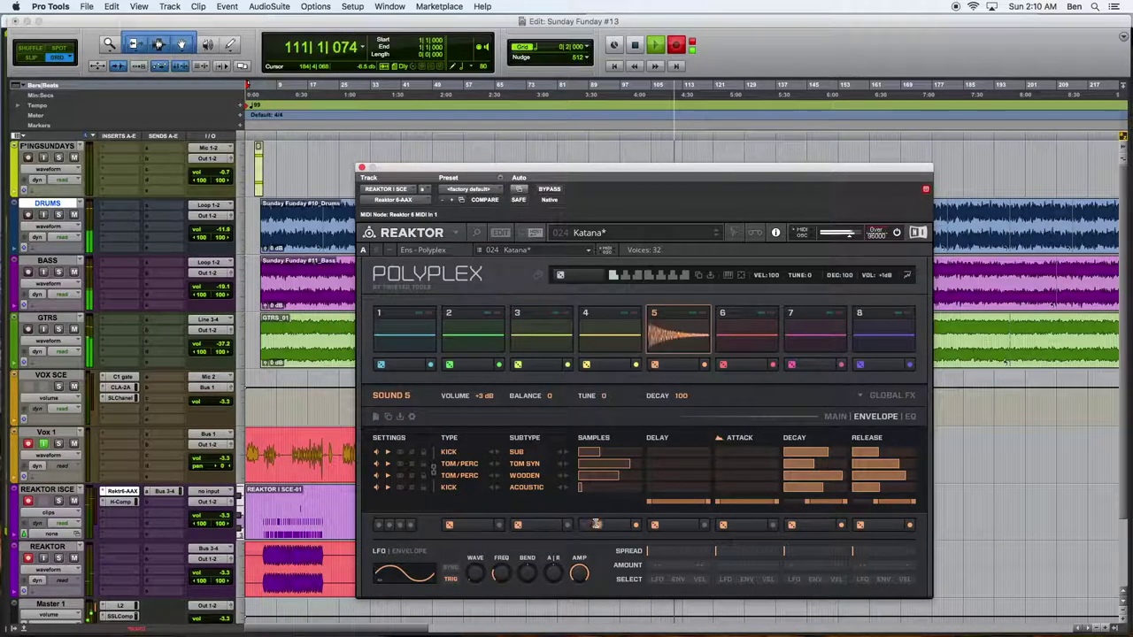
pyautogui.click(452, 486)
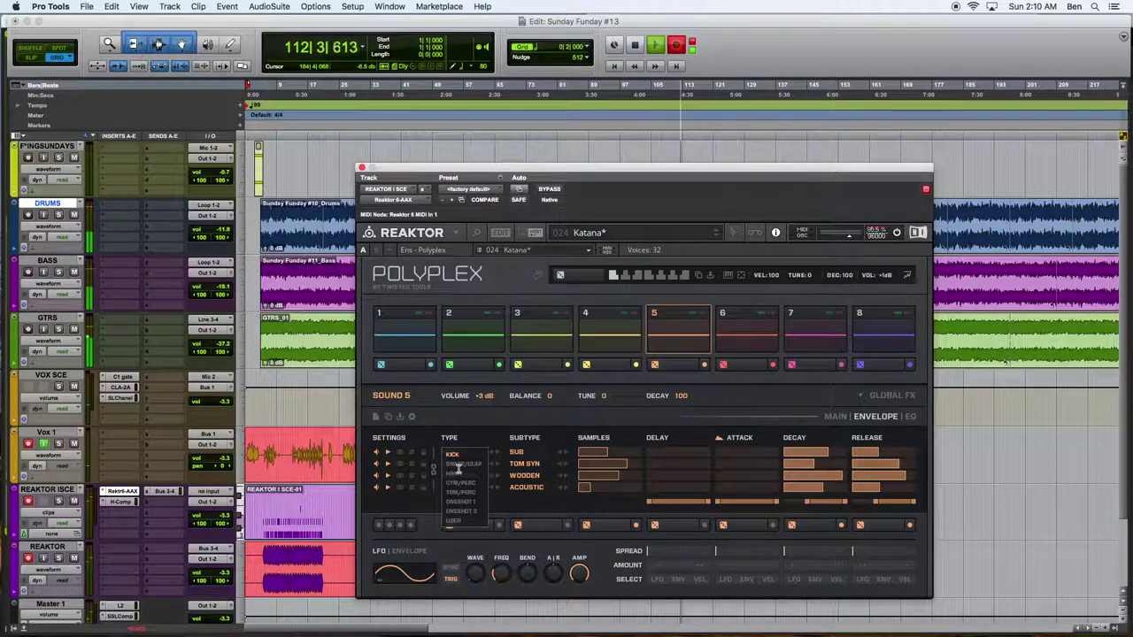
pyautogui.click(460, 483)
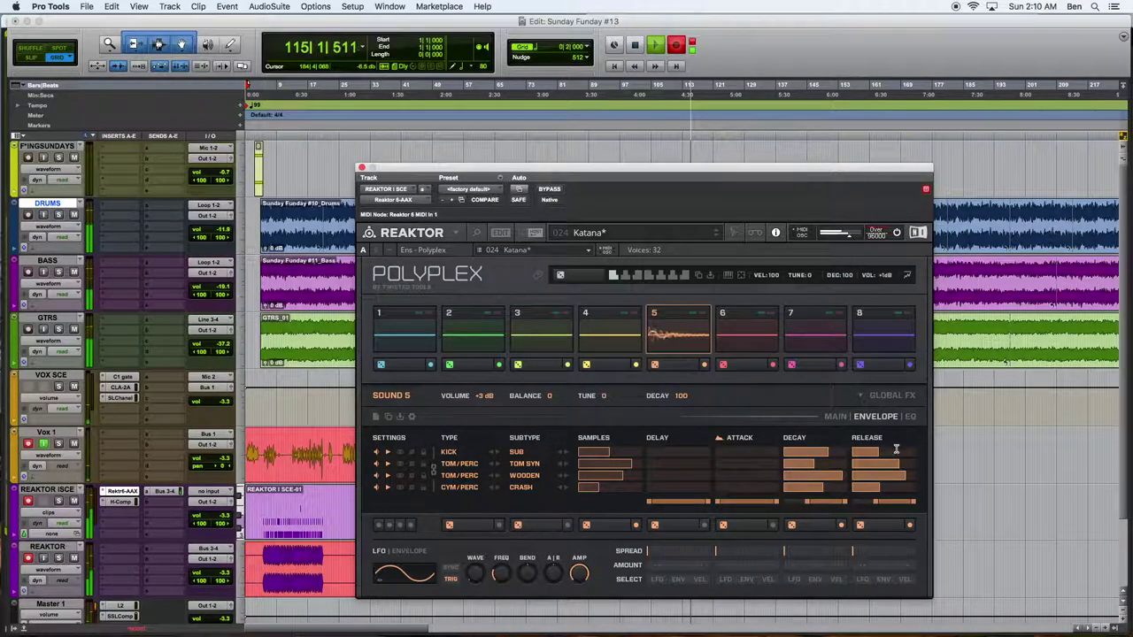
# Reduce the volume of sound 5's fourth layer to near minimum and set its first layer's subtype to DIGITAL
pyautogui.click(836, 416)
pyautogui.moveTo(861, 487); pyautogui.dragTo(854, 488)
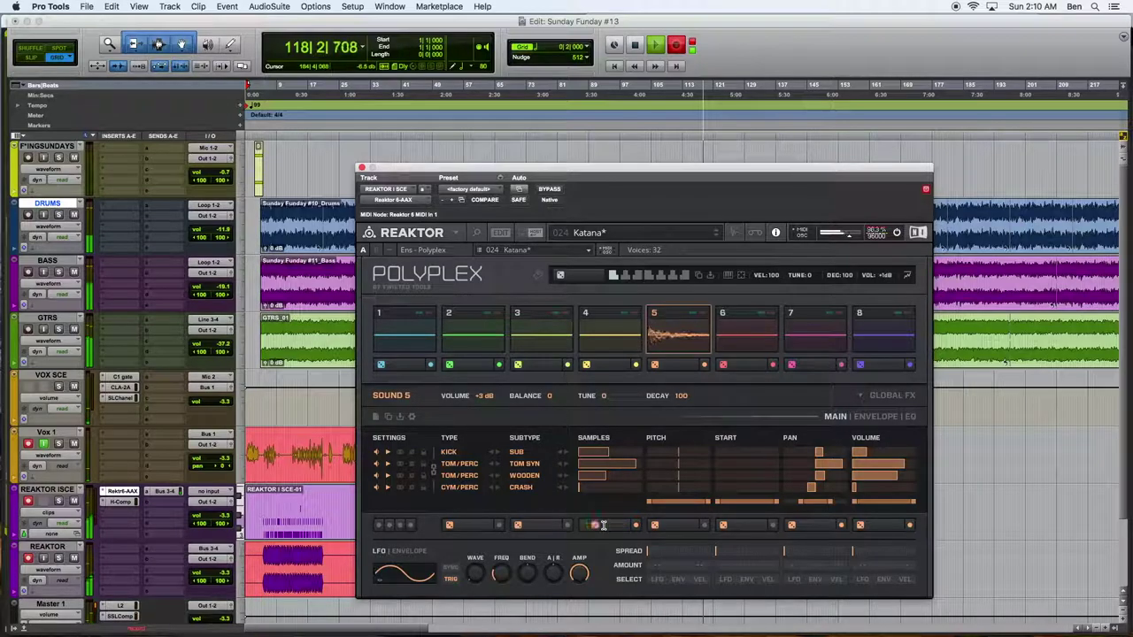
pyautogui.click(518, 453)
pyautogui.click(524, 483)
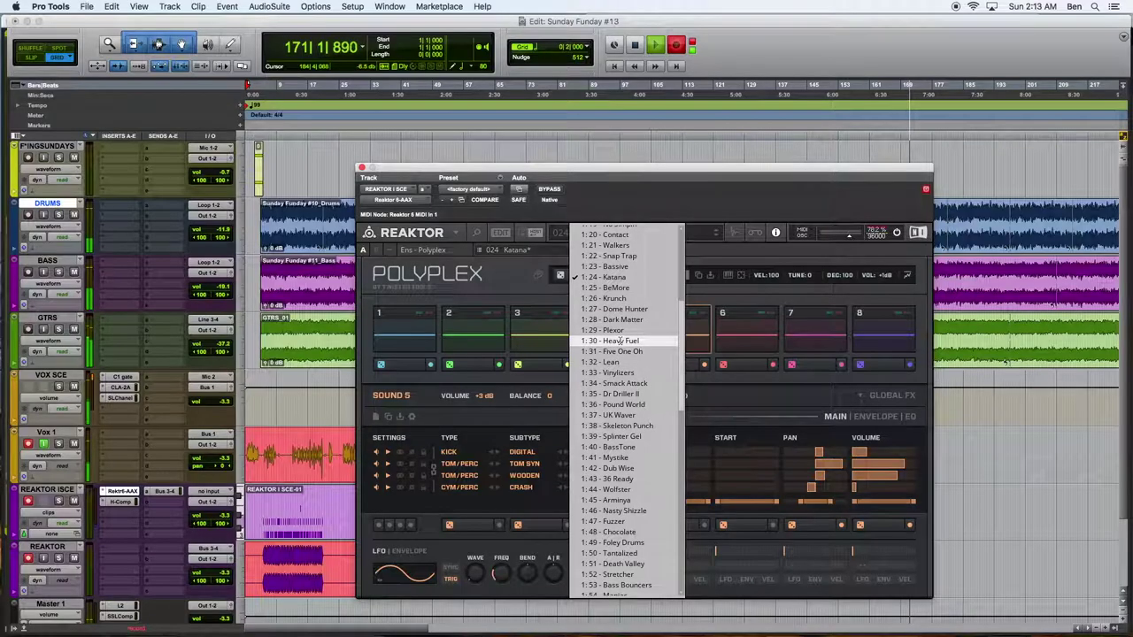
# Load the 29 Plexor preset and randomize sound 2
pyautogui.click(618, 332)
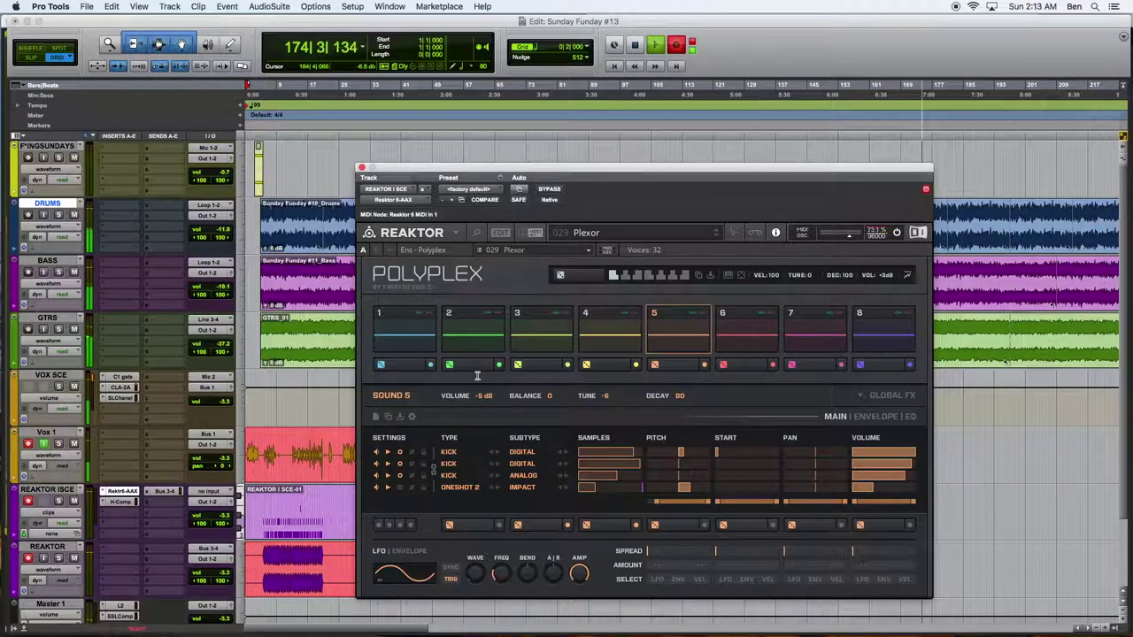
pyautogui.click(472, 331)
pyautogui.click(484, 366)
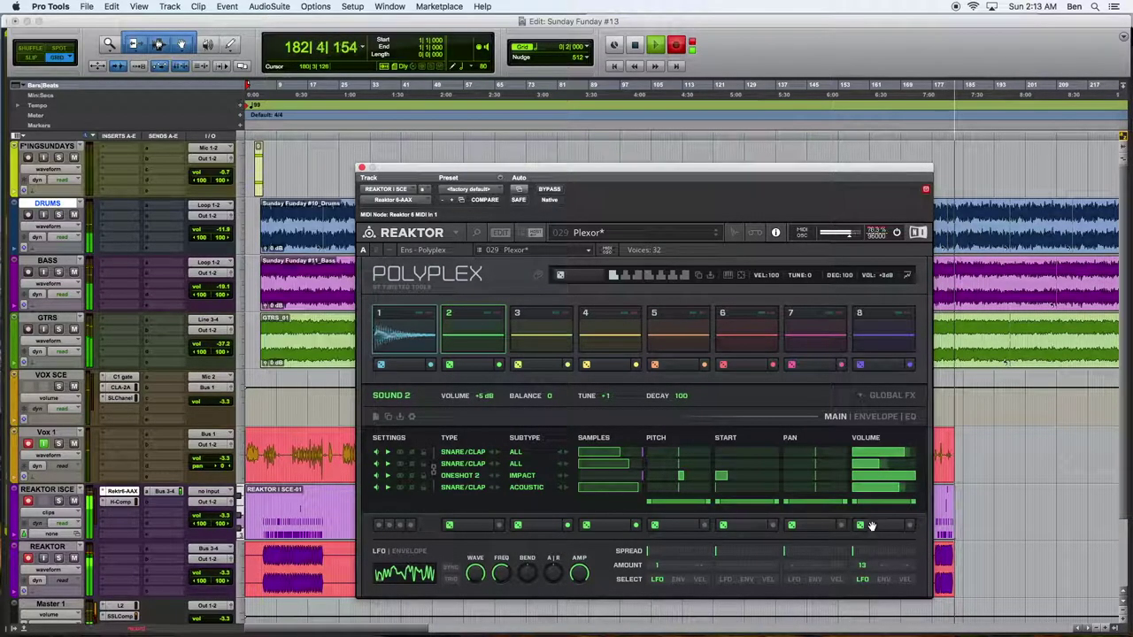
# Adjust the release randomization range in sound 2's envelope settings
pyautogui.click(878, 416)
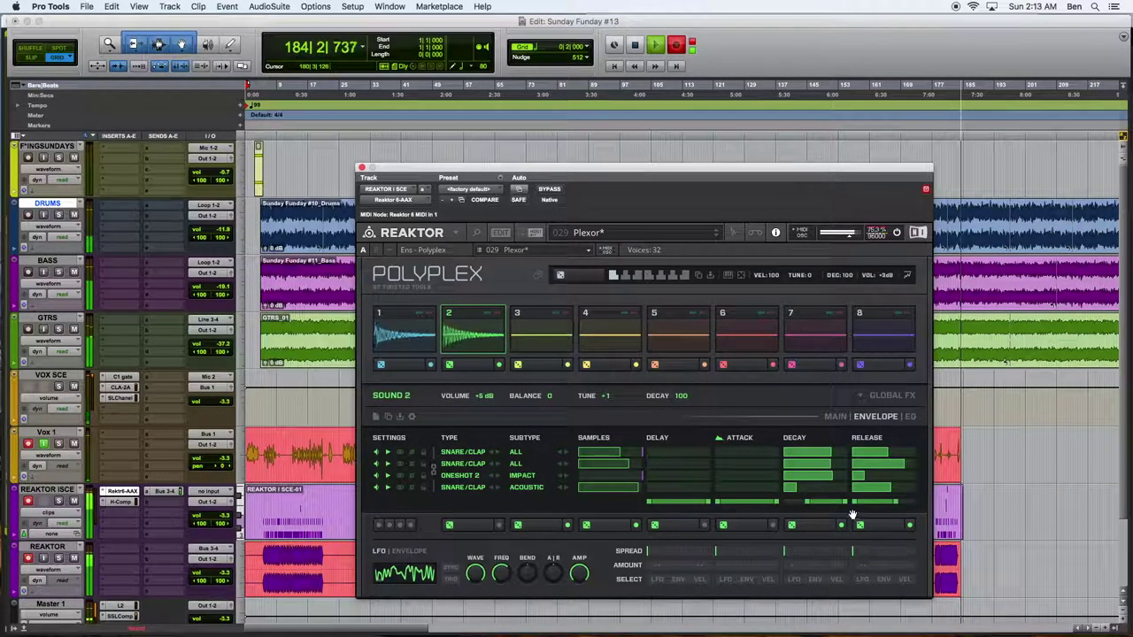
pyautogui.moveTo(890, 500); pyautogui.dragTo(879, 502)
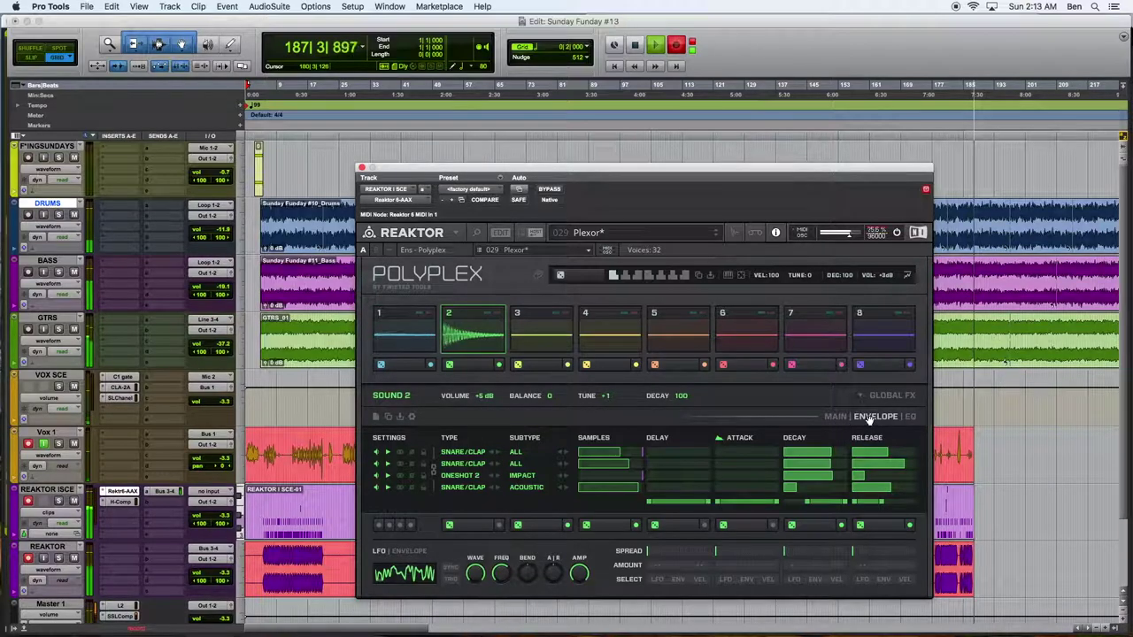
# Turn on the S1 reverb in the global effects and adjust sound 2's Send 1 level
pyautogui.click(886, 395)
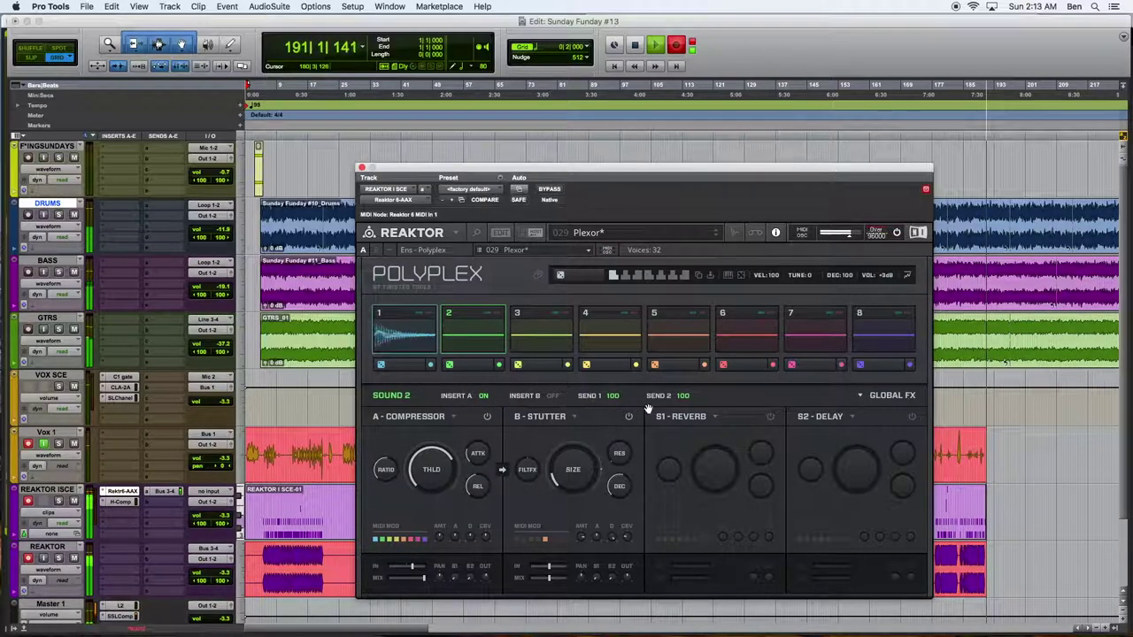
pyautogui.click(770, 415)
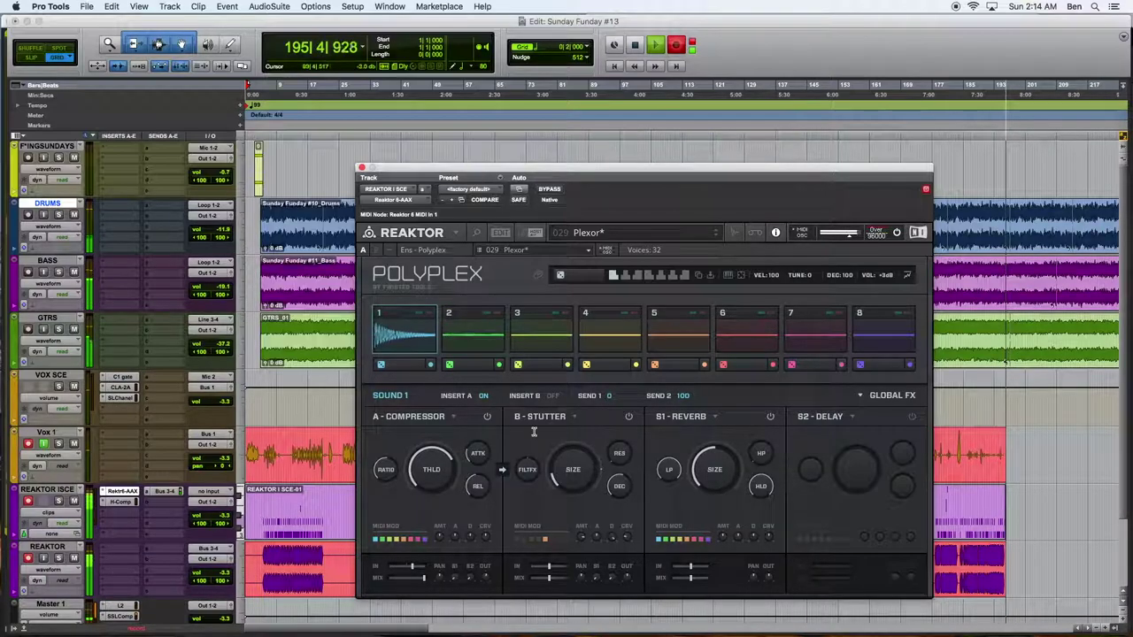
pyautogui.moveTo(613, 398)
pyautogui.mouseDown()
pyautogui.moveTo(621, 405)
pyautogui.moveTo(611, 384)
pyautogui.mouseUp()
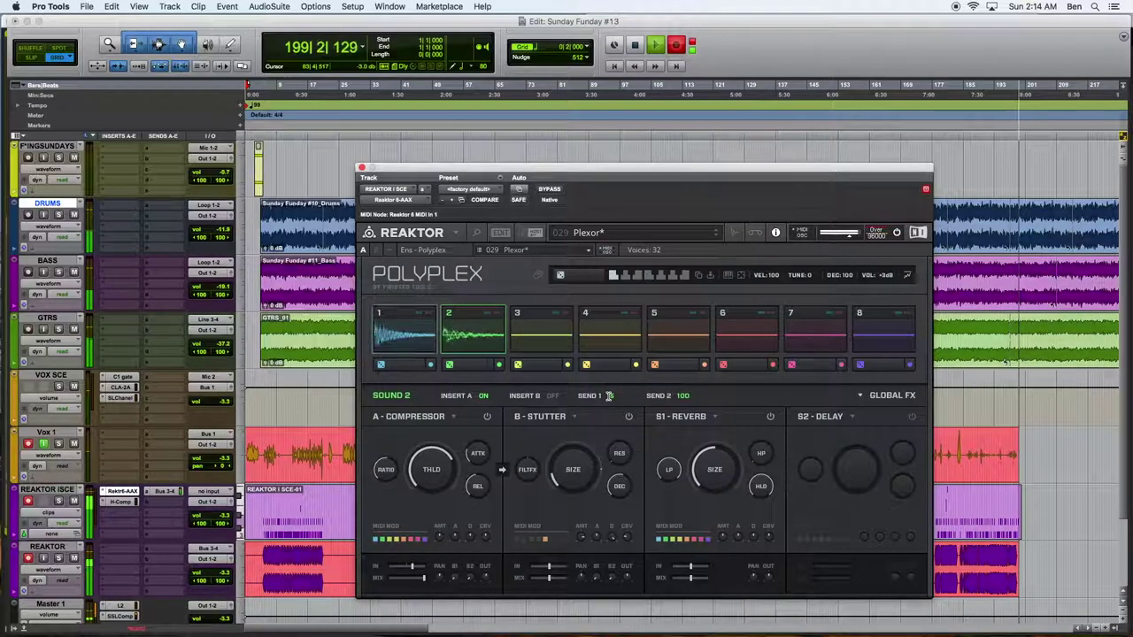
# Lower the reverb Send 1 levels of sounds 2 and 3 in the global effects, setting sound 2's to 12
pyautogui.moveTo(611, 395); pyautogui.dragTo(610, 403)
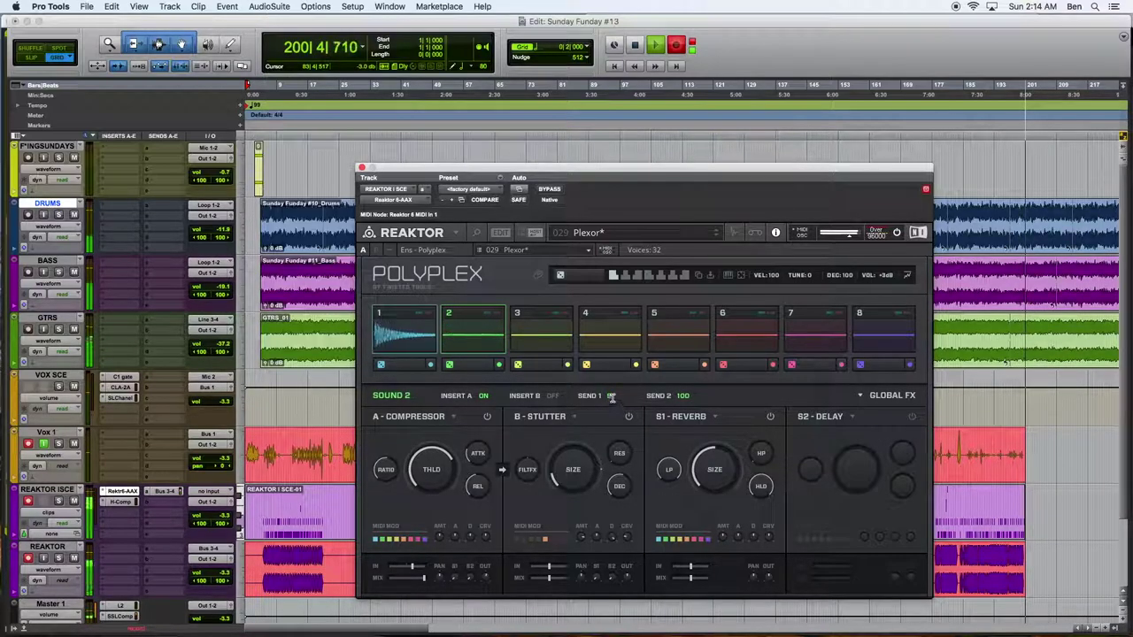
pyautogui.click(523, 334)
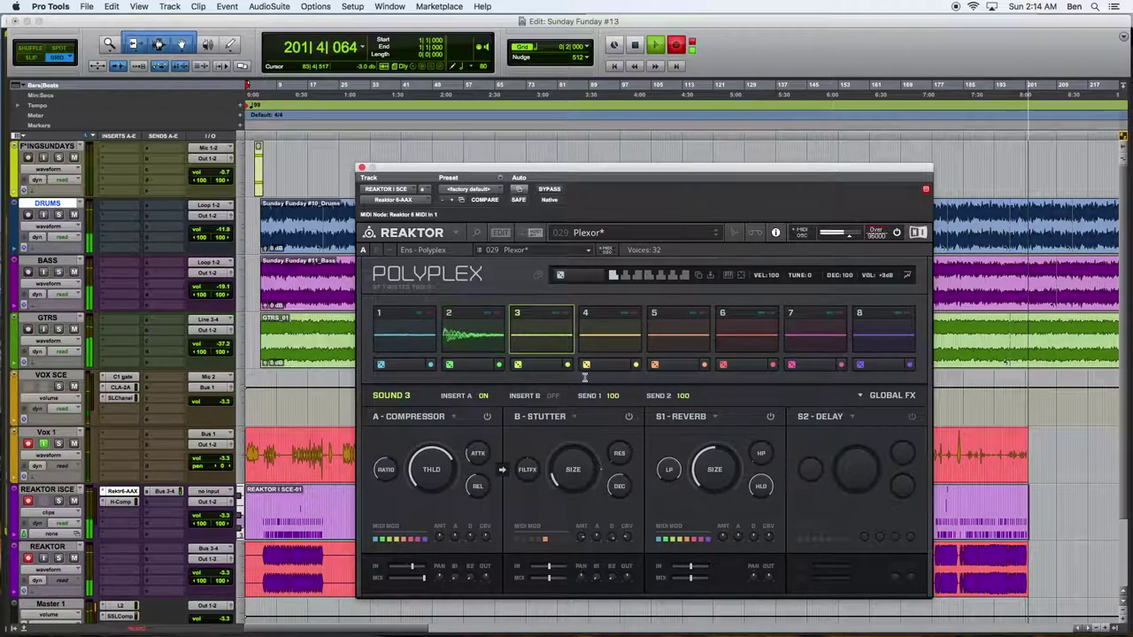
pyautogui.moveTo(611, 395); pyautogui.dragTo(613, 422)
# Set sound 5's Send 1 level to 23
pyautogui.click(674, 335)
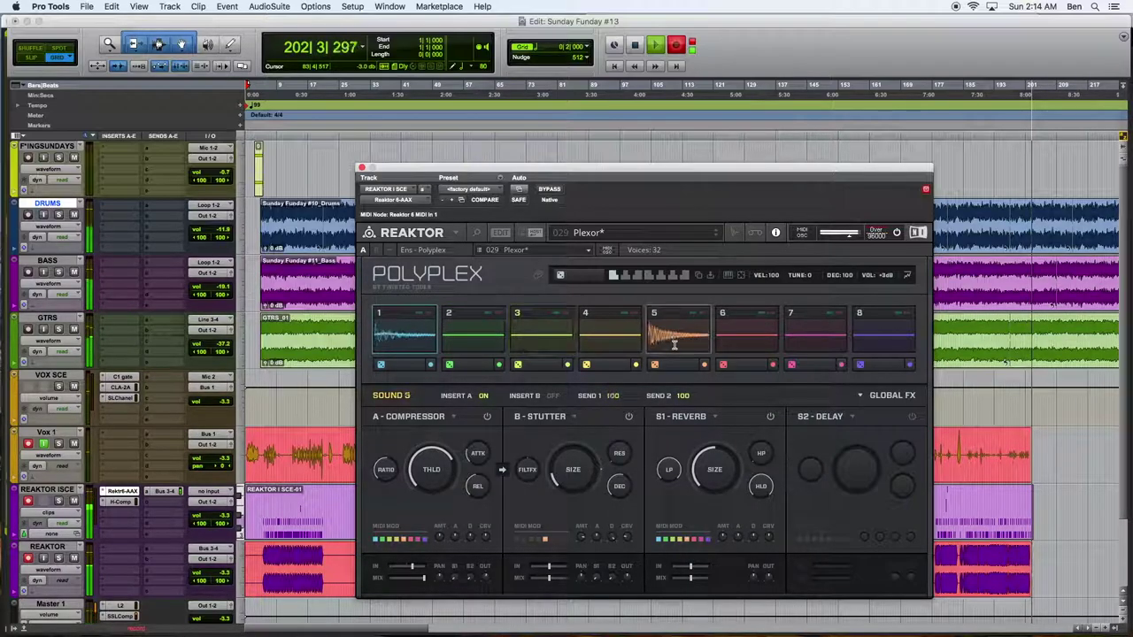
pyautogui.moveTo(621, 499); pyautogui.dragTo(614, 504)
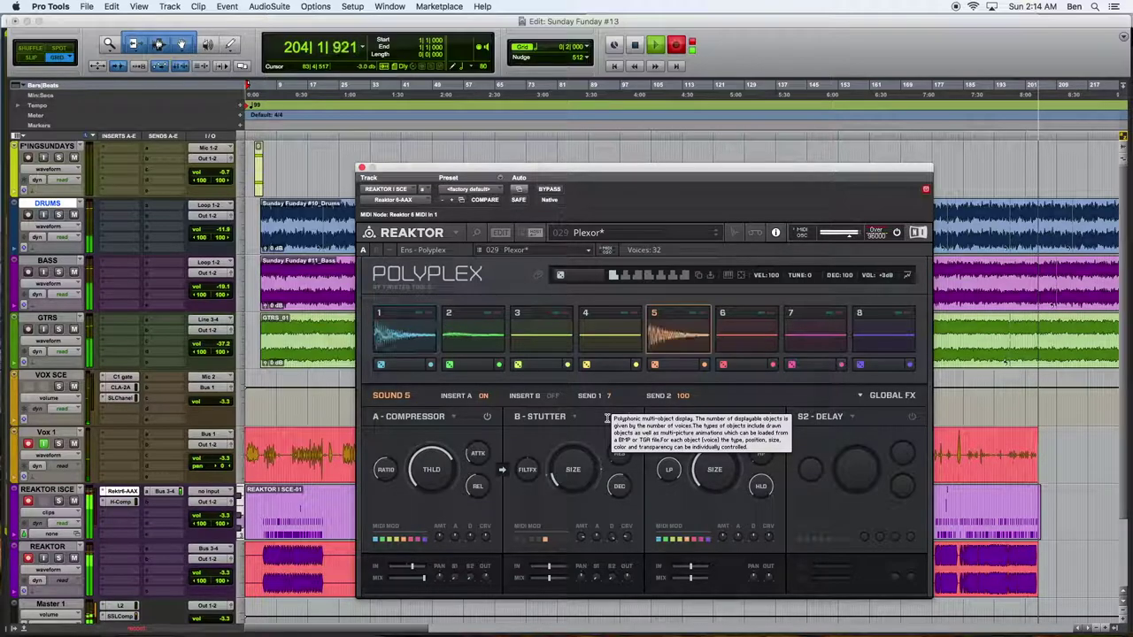
pyautogui.moveTo(604, 396); pyautogui.dragTo(607, 375)
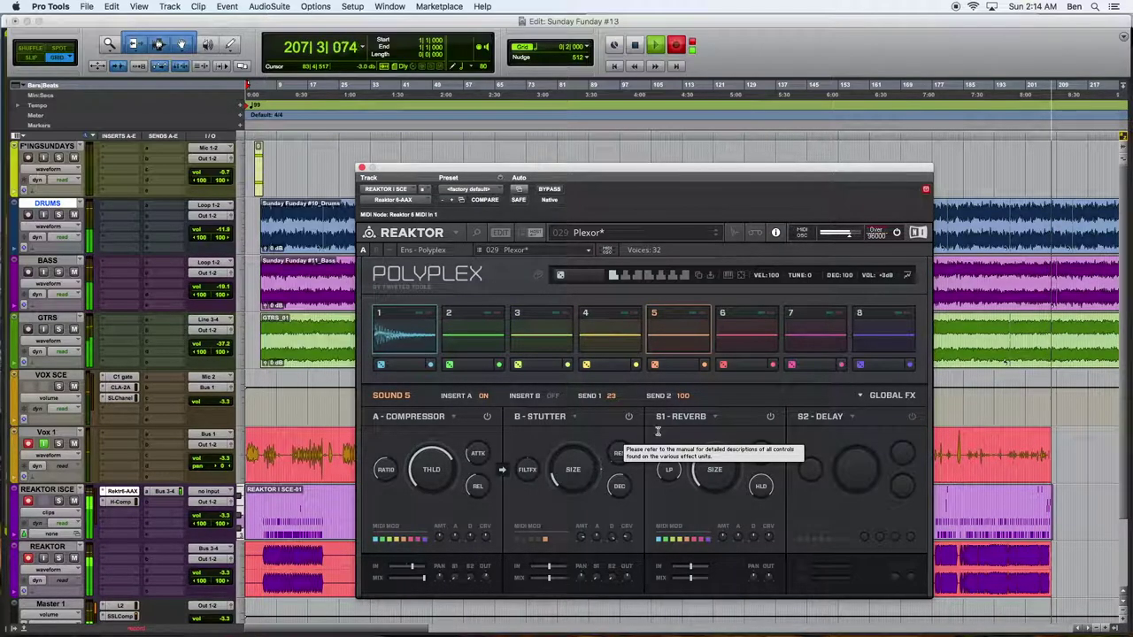
# Randomize sound 4 several times while showing its envelope settings, and set its Send 1 level to 17 in the global effects
pyautogui.click(601, 341)
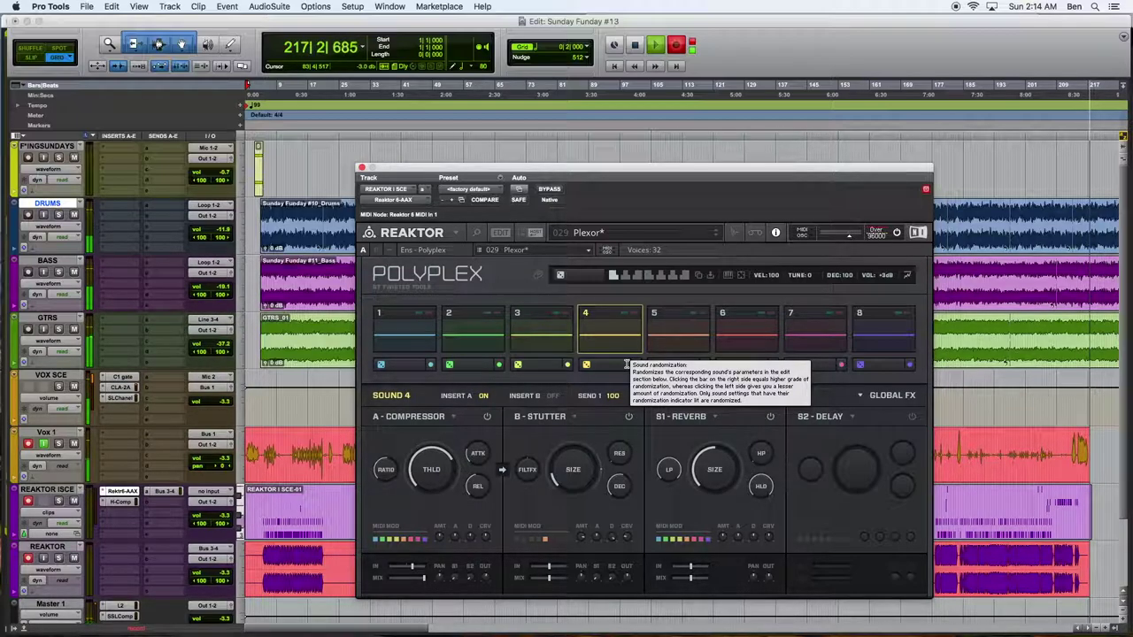
pyautogui.click(612, 344)
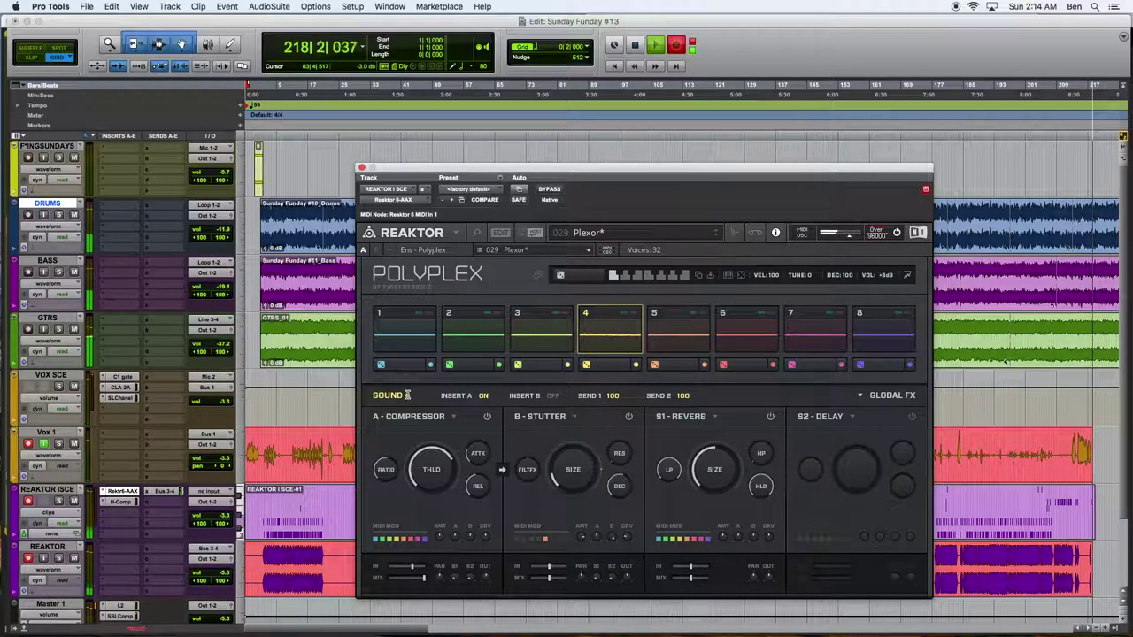
pyautogui.click(619, 341)
pyautogui.click(622, 361)
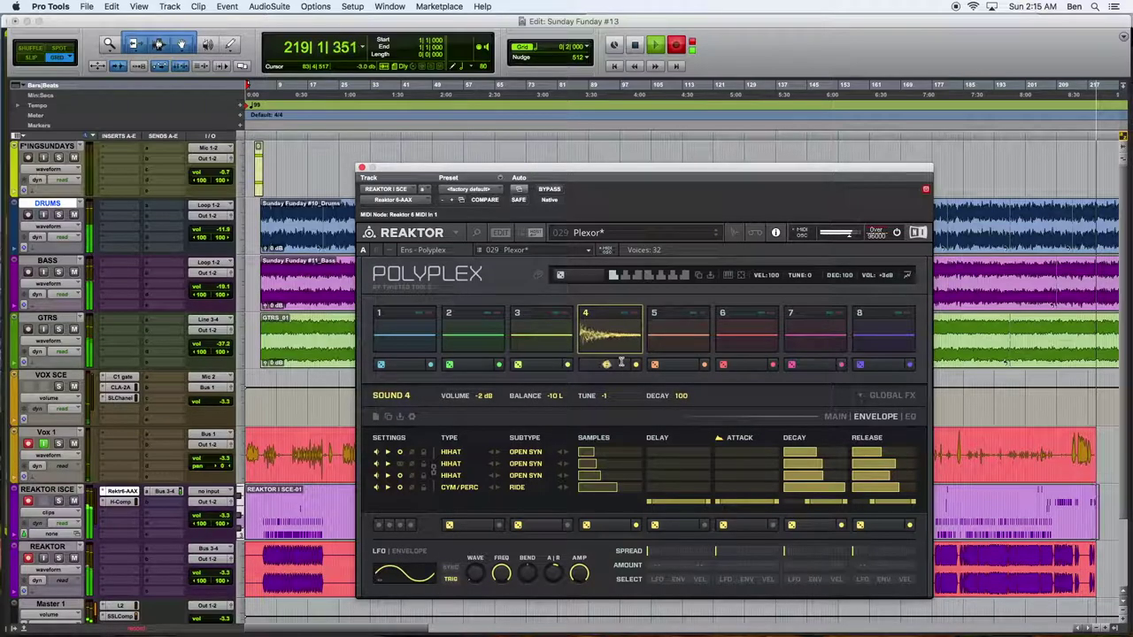
pyautogui.click(624, 362)
pyautogui.click(626, 363)
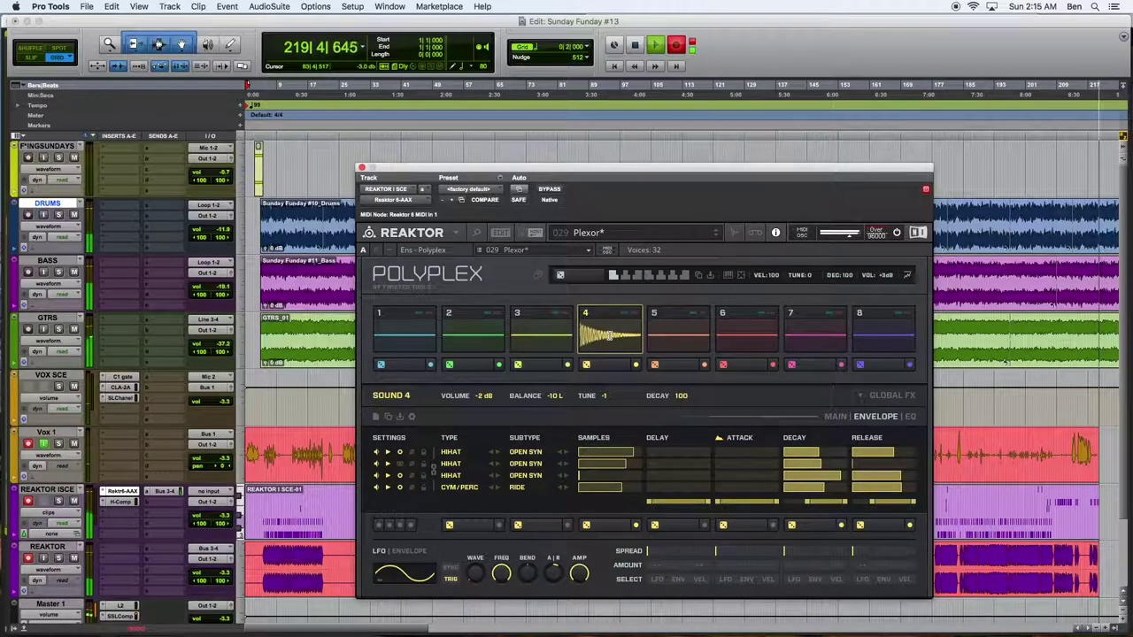
pyautogui.click(907, 394)
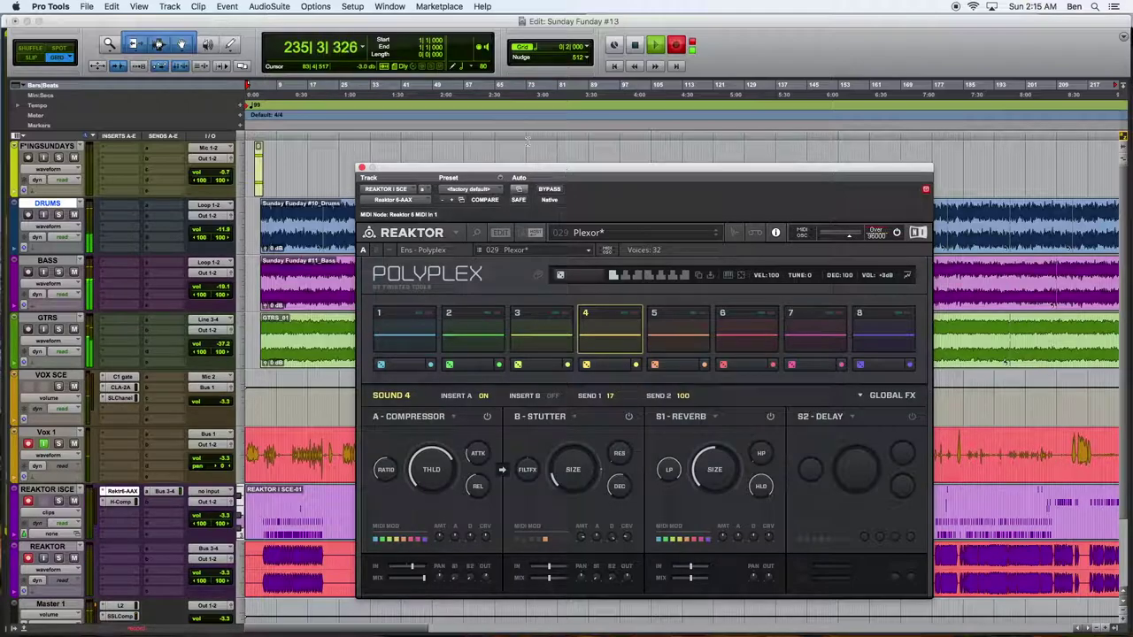
# Close the Reaktor window and raise the track volumes to -10.6 for DRUMS, -15.8 for BASS and -33.0 for GTRS
pyautogui.click(362, 167)
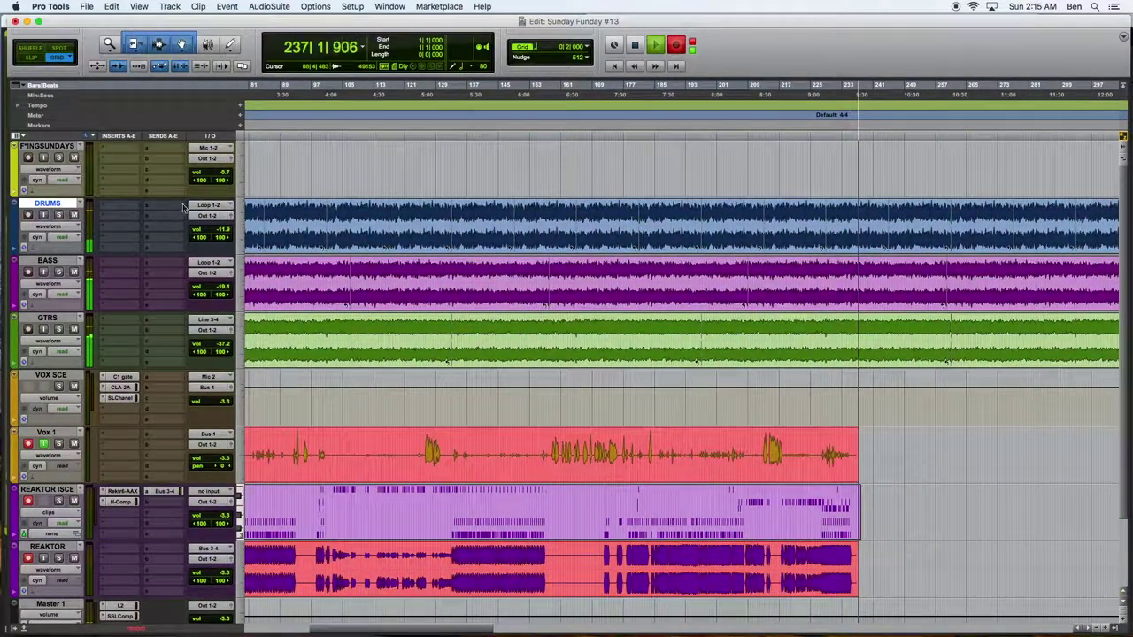
pyautogui.click(210, 232)
pyautogui.moveTo(212, 347); pyautogui.dragTo(211, 339)
pyautogui.moveTo(212, 287); pyautogui.dragTo(212, 281)
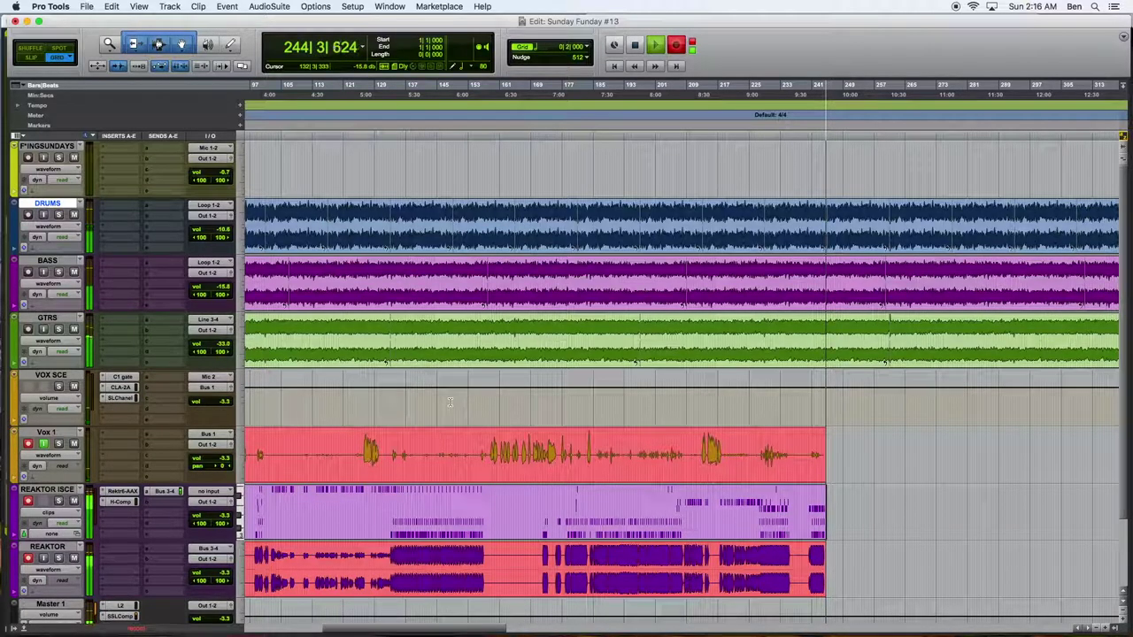
# Reopen the Reaktor instrument, check sound 1's envelope settings, and view sound 2's send levels in the global effects
pyautogui.click(124, 492)
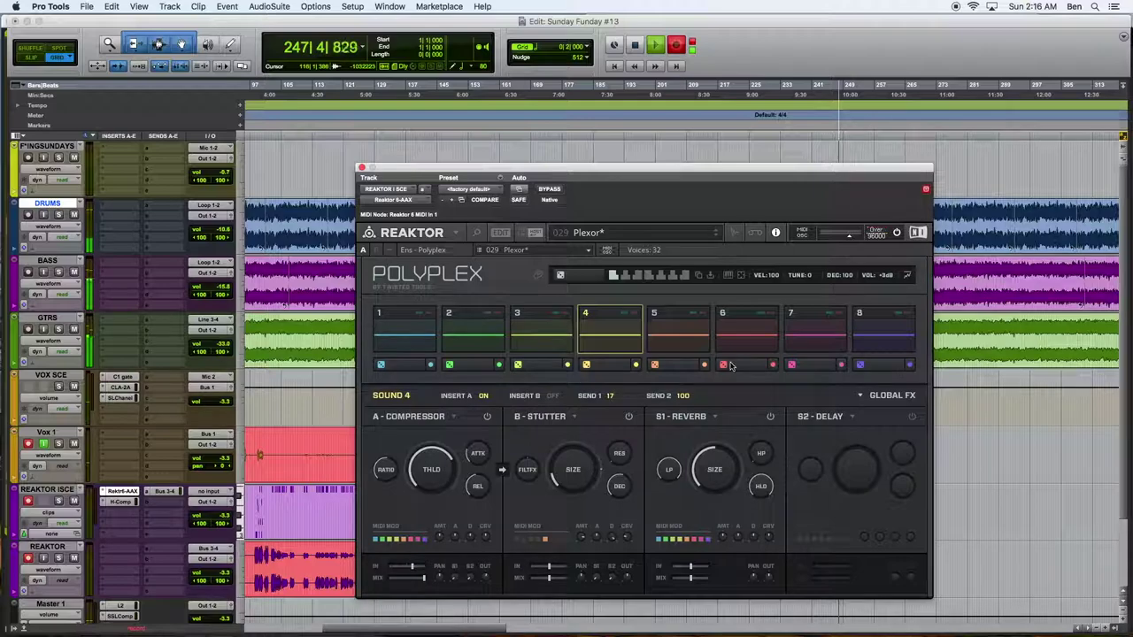
pyautogui.click(391, 396)
pyautogui.click(397, 352)
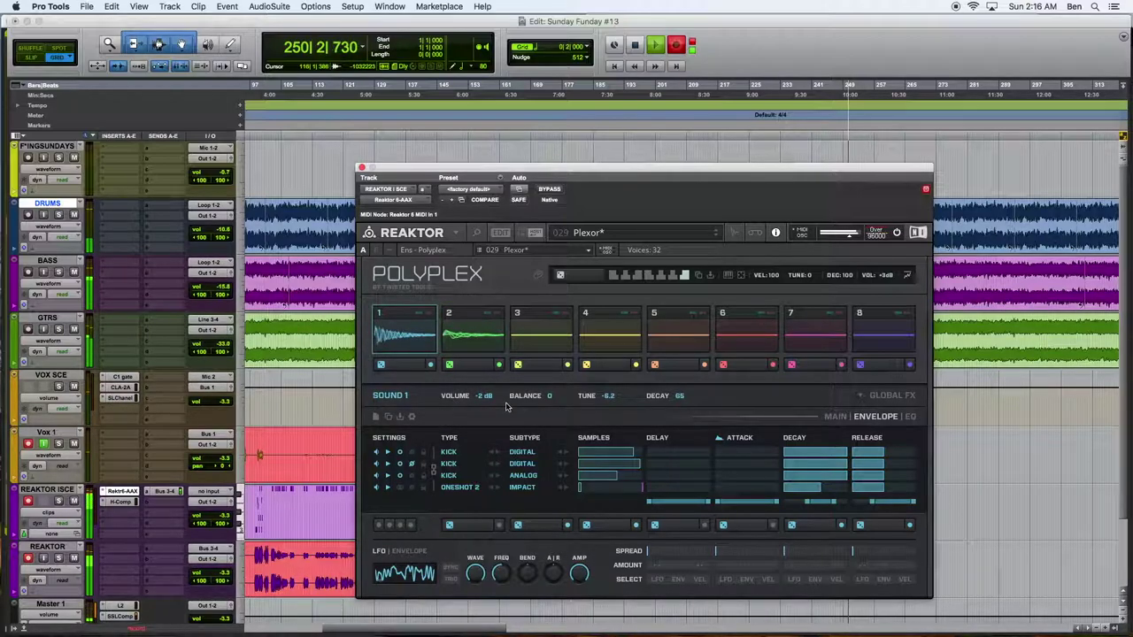
pyautogui.click(876, 397)
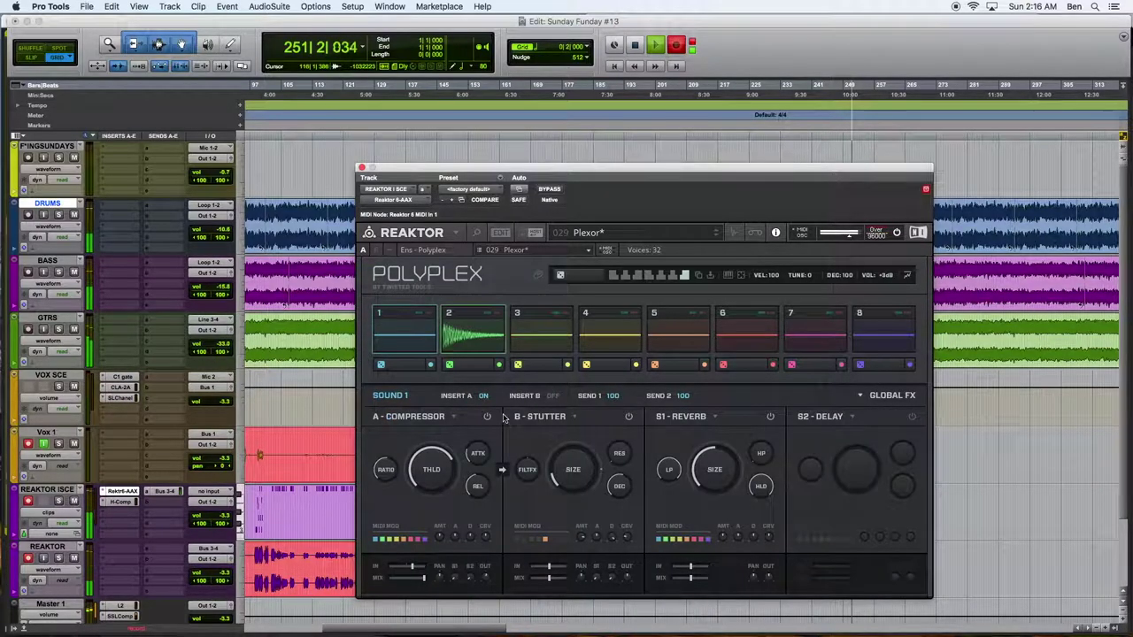
pyautogui.click(473, 343)
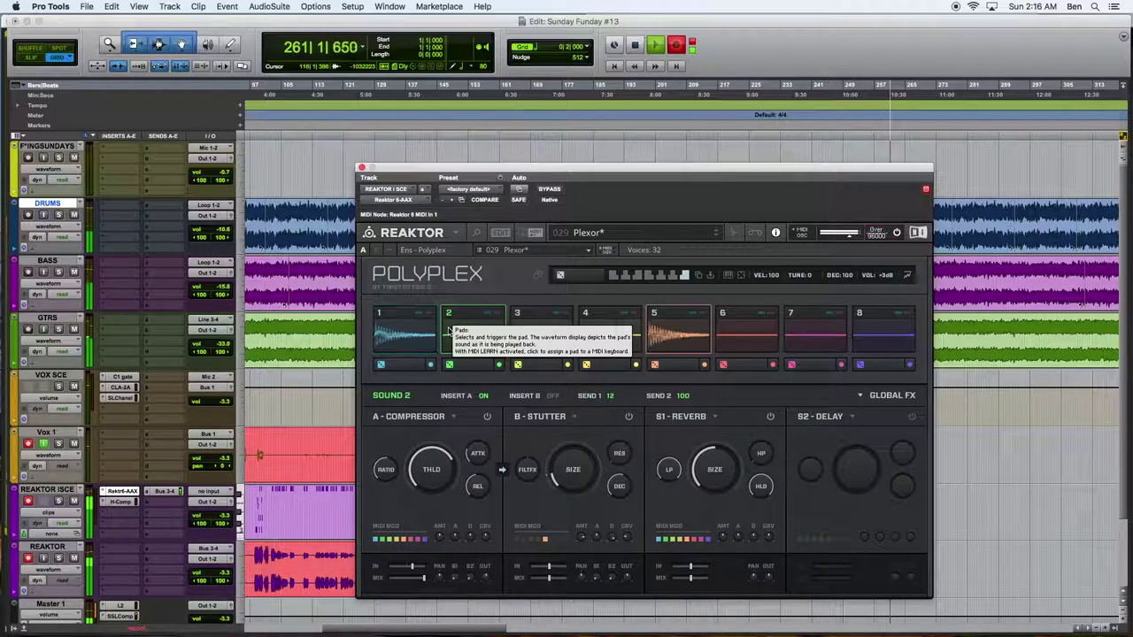
# Audition the 42 Dub Wise and 51 Death Valley presets in Polyplex
pyautogui.click(601, 233)
pyautogui.scroll(-3, 622, 509)
pyautogui.scroll(-2, 622, 508)
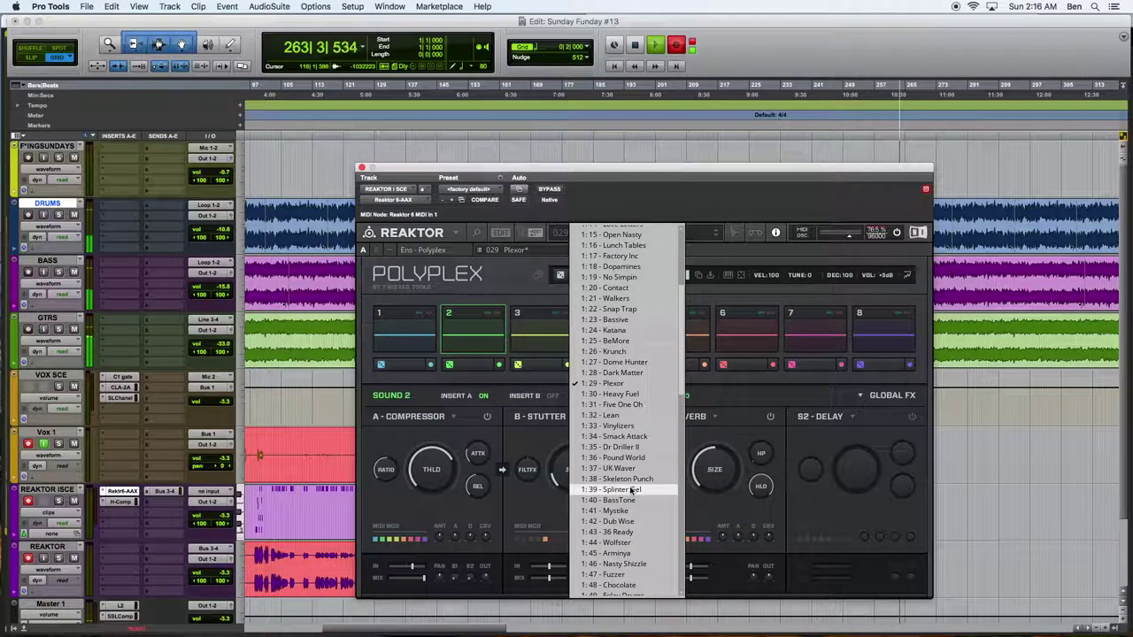
pyautogui.click(622, 522)
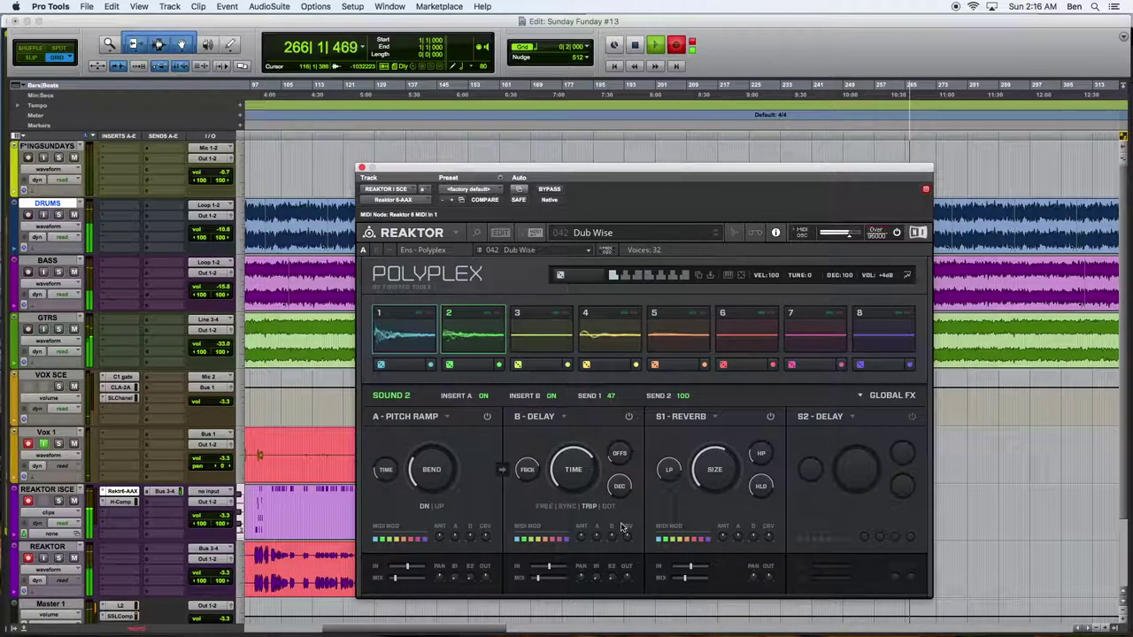
pyautogui.click(584, 251)
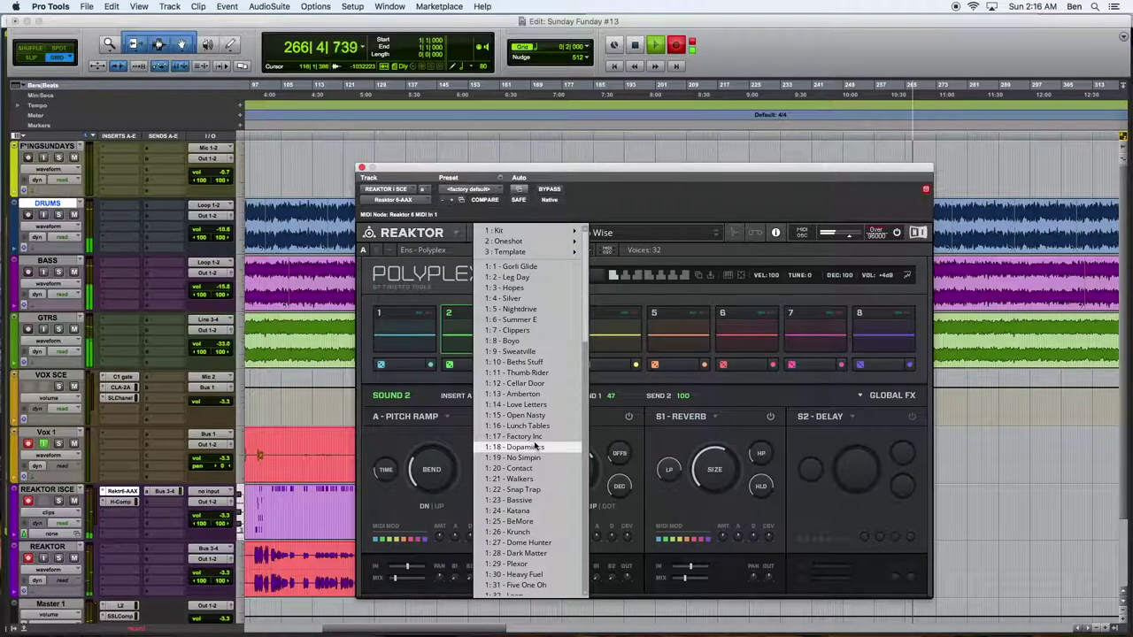
pyautogui.scroll(-5, 535, 447)
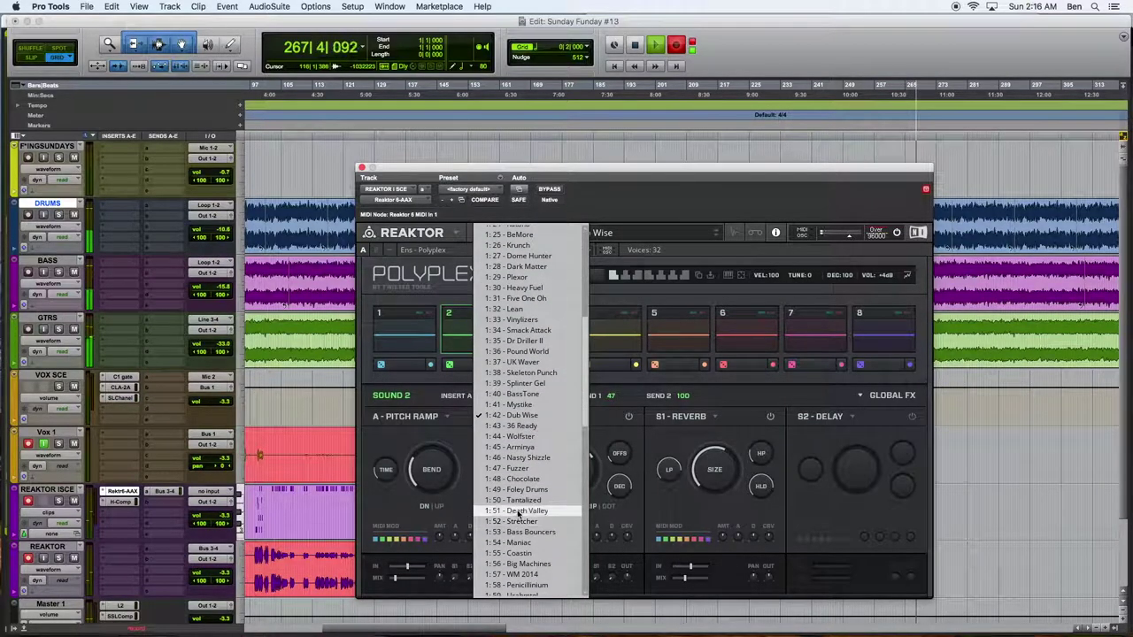
pyautogui.click(518, 515)
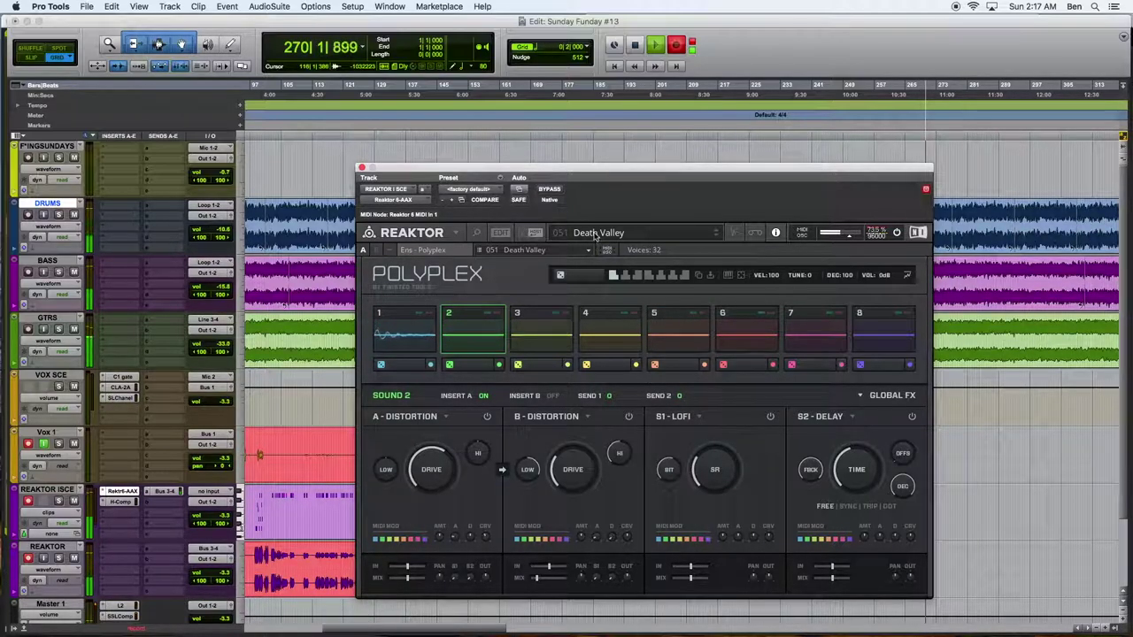
# Try the 59 Urabmtol preset and replace it with the 94 Partikelkit preset
pyautogui.click(595, 234)
pyautogui.scroll(-15, 622, 391)
pyautogui.scroll(15, 622, 390)
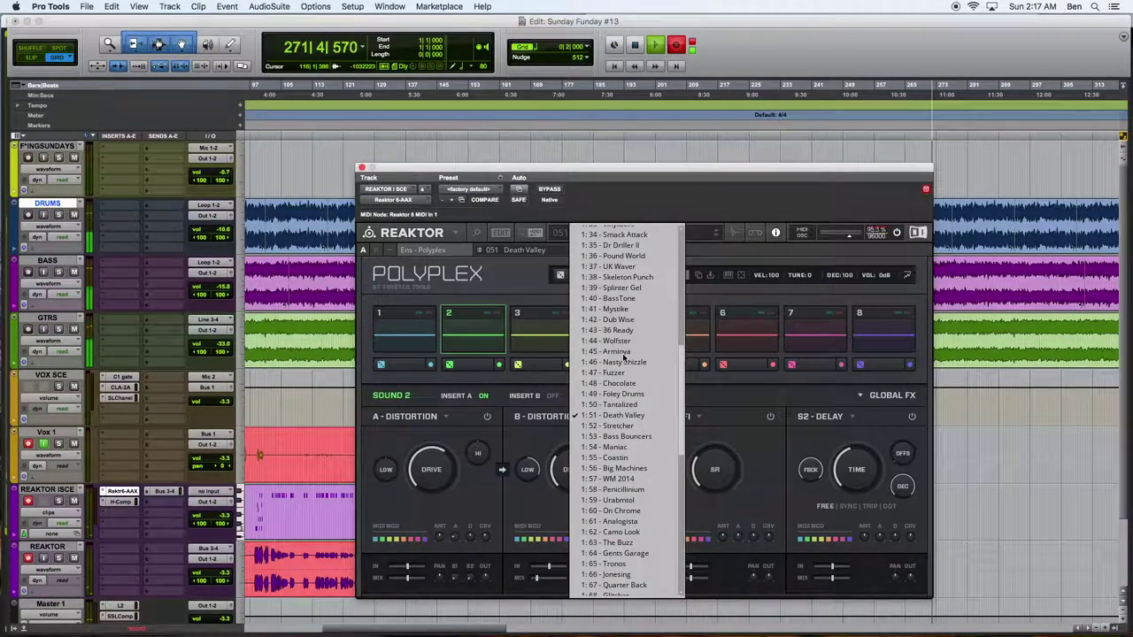
pyautogui.click(617, 476)
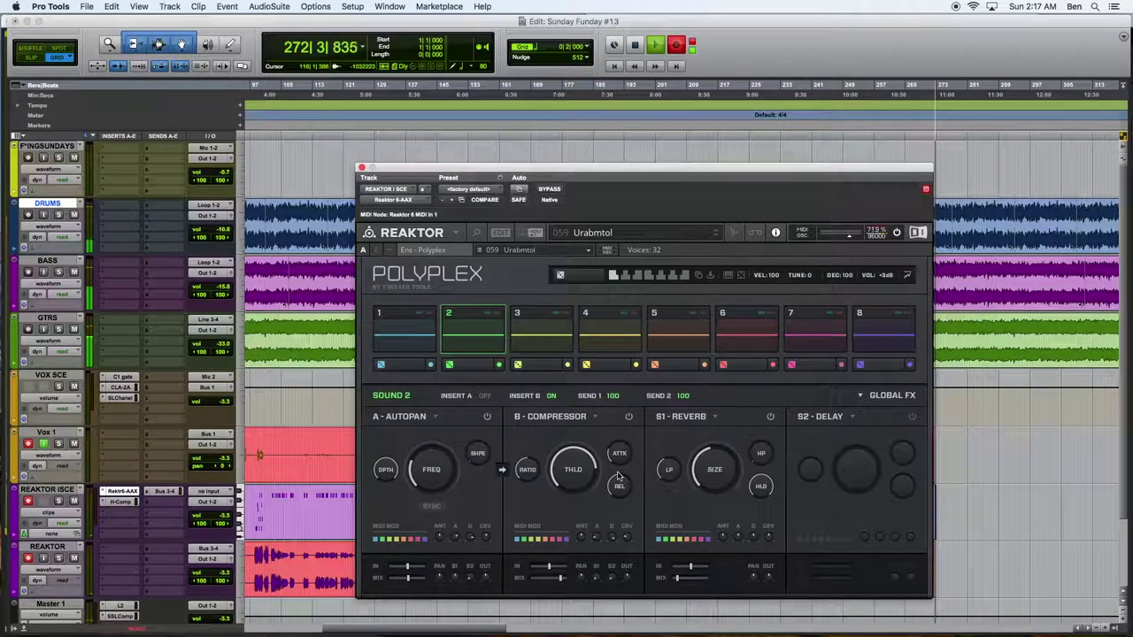
pyautogui.click(592, 233)
pyautogui.scroll(-20, 600, 451)
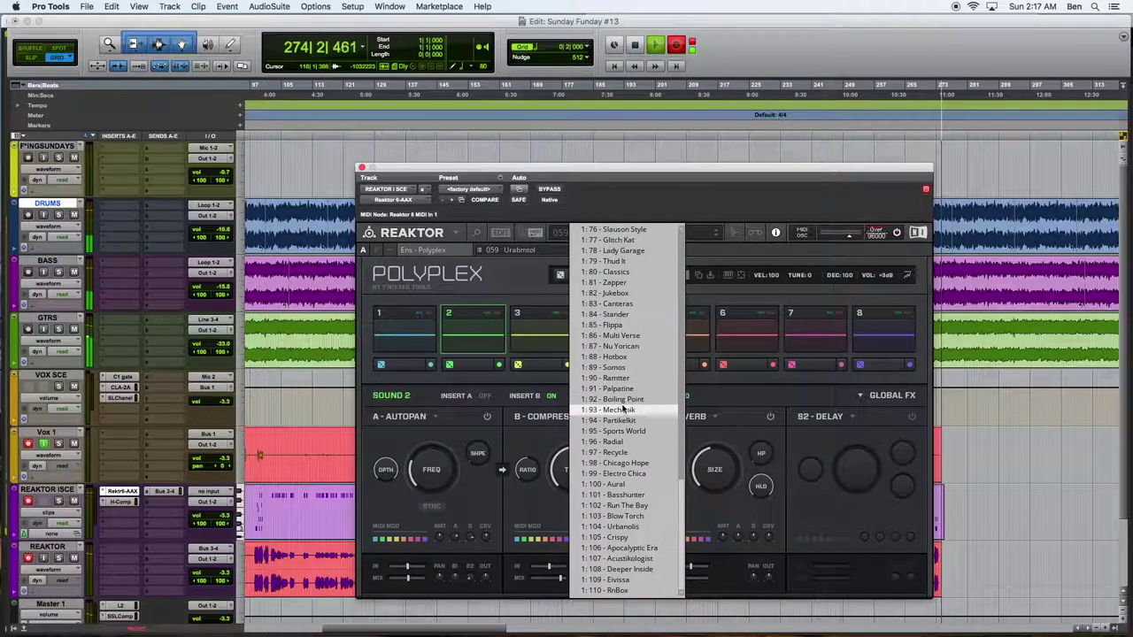
pyautogui.click(614, 420)
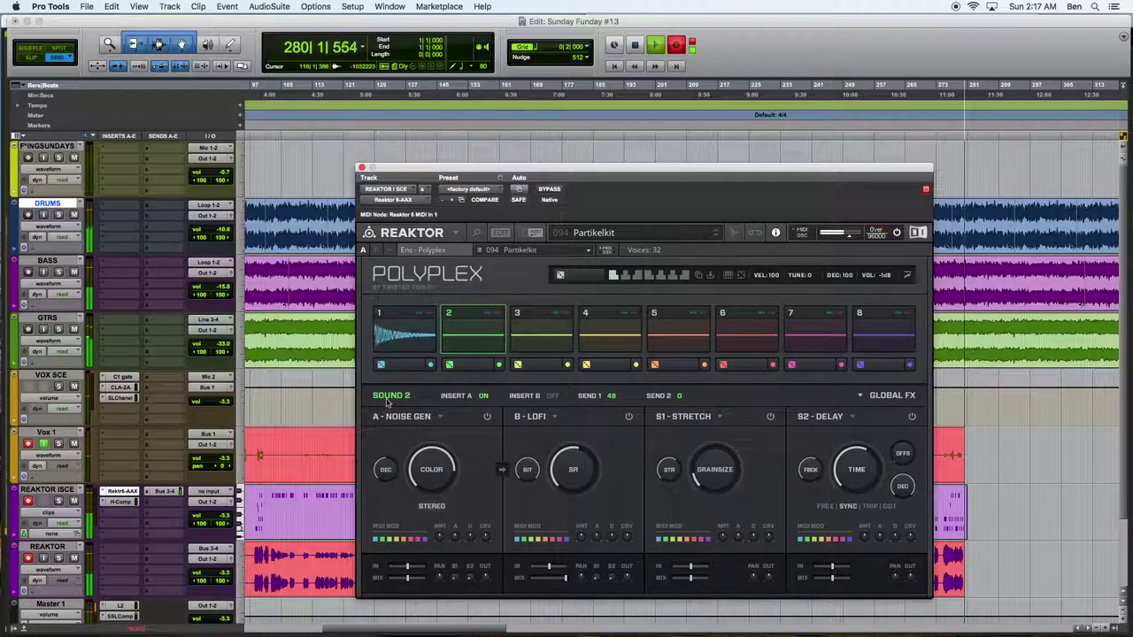
# Narrow the release randomization range in sound 2's envelope settings and shorten the release of its four layers
pyautogui.click(888, 397)
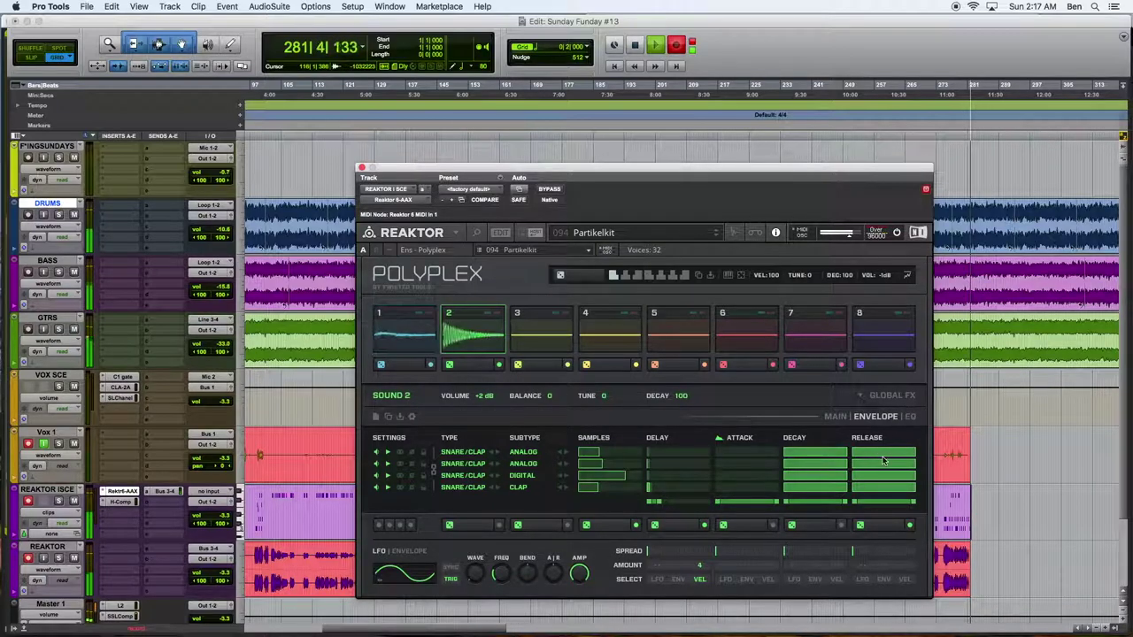
pyautogui.moveTo(914, 503); pyautogui.dragTo(867, 507)
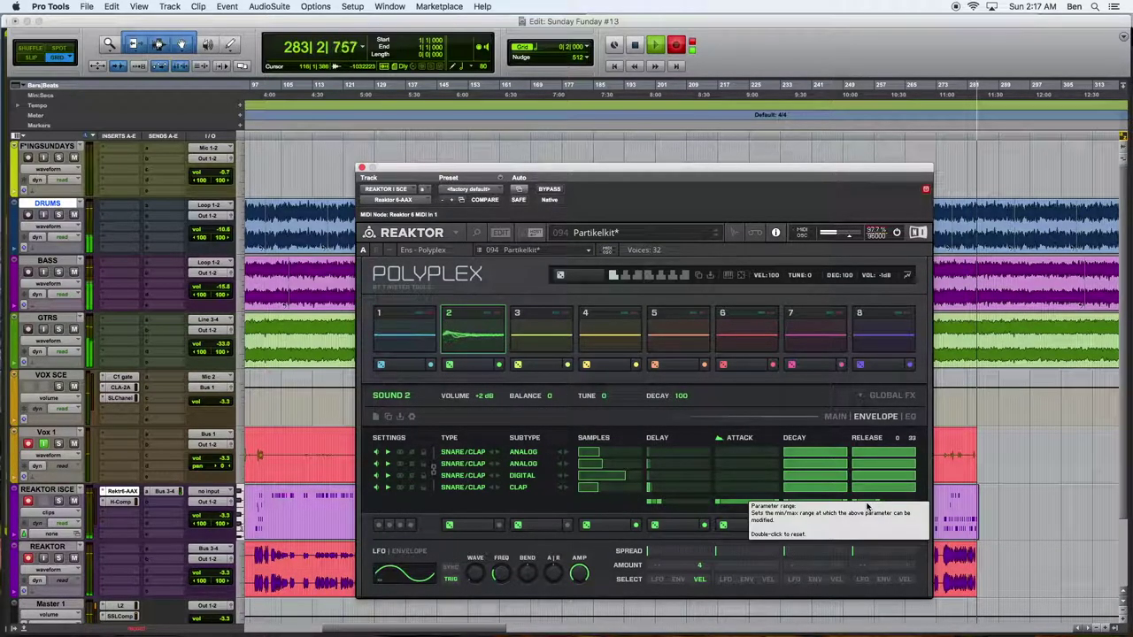
pyautogui.click(857, 453)
pyautogui.moveTo(857, 455); pyautogui.dragTo(890, 459)
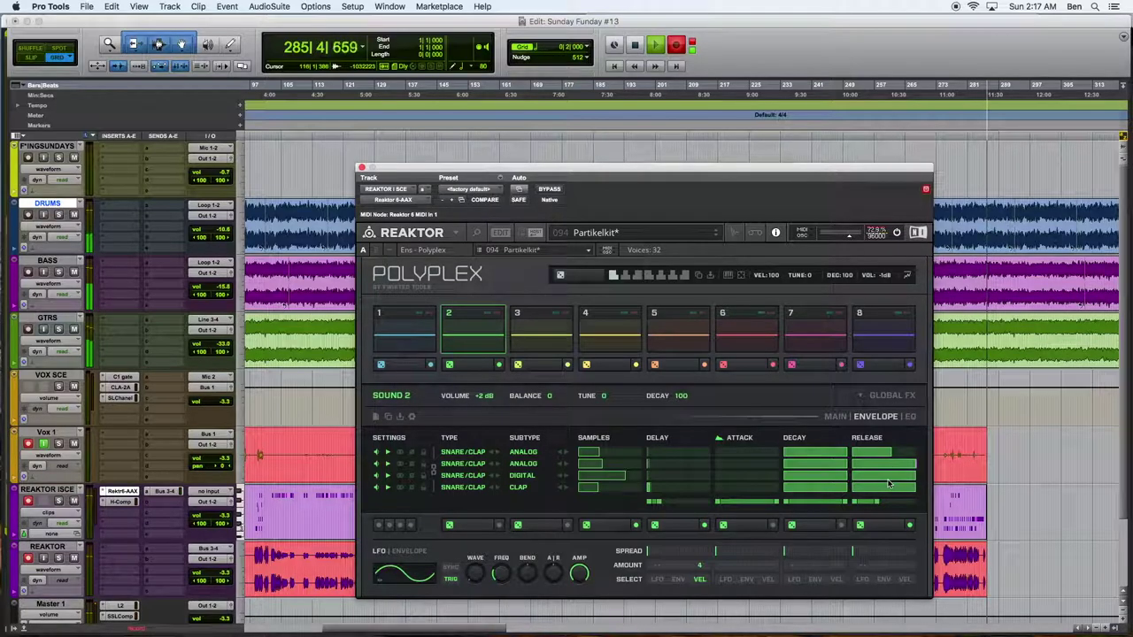
pyautogui.moveTo(887, 470); pyautogui.dragTo(882, 493)
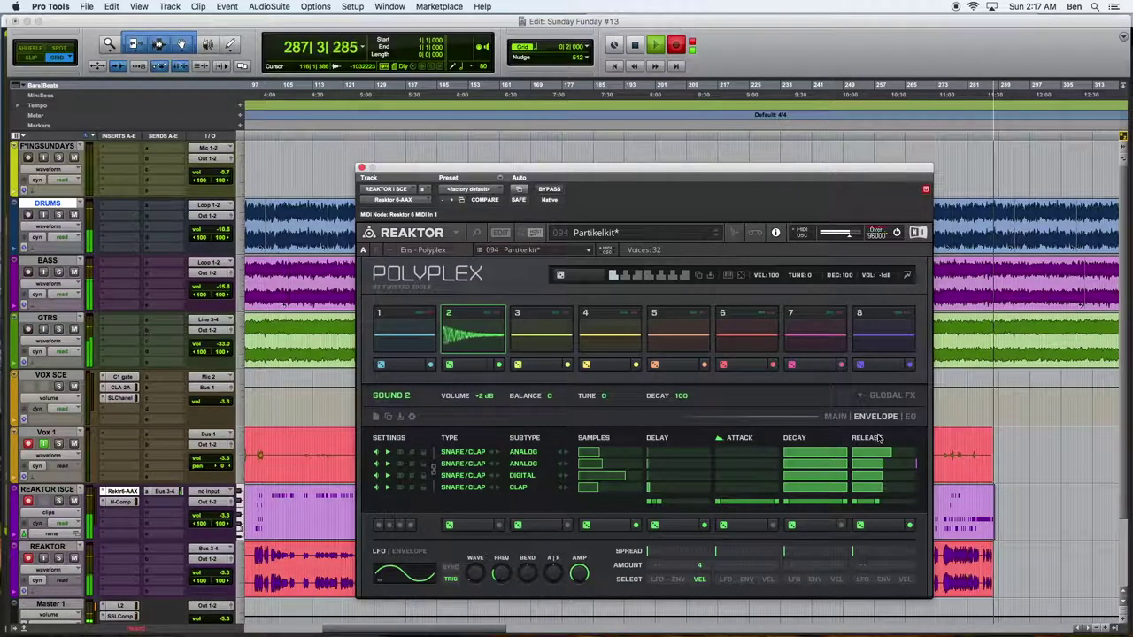
pyautogui.moveTo(878, 502); pyautogui.dragTo(861, 504)
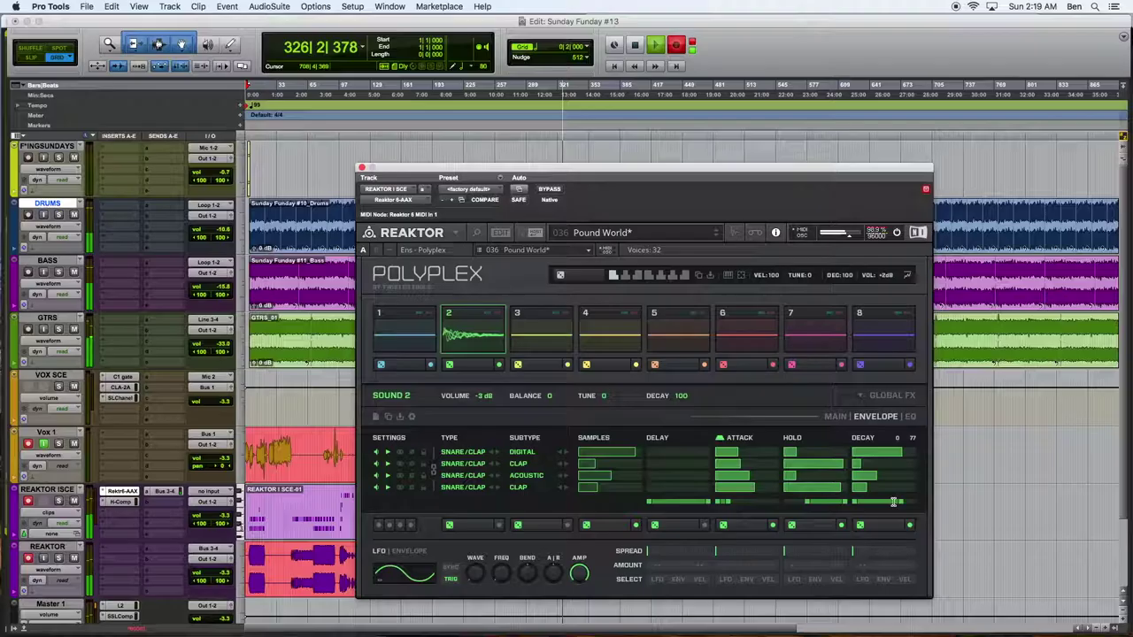
# Narrow the decay randomization range of sound 2 in the Pound World preset, and randomize sound 1 several times
pyautogui.moveTo(867, 501); pyautogui.dragTo(762, 500)
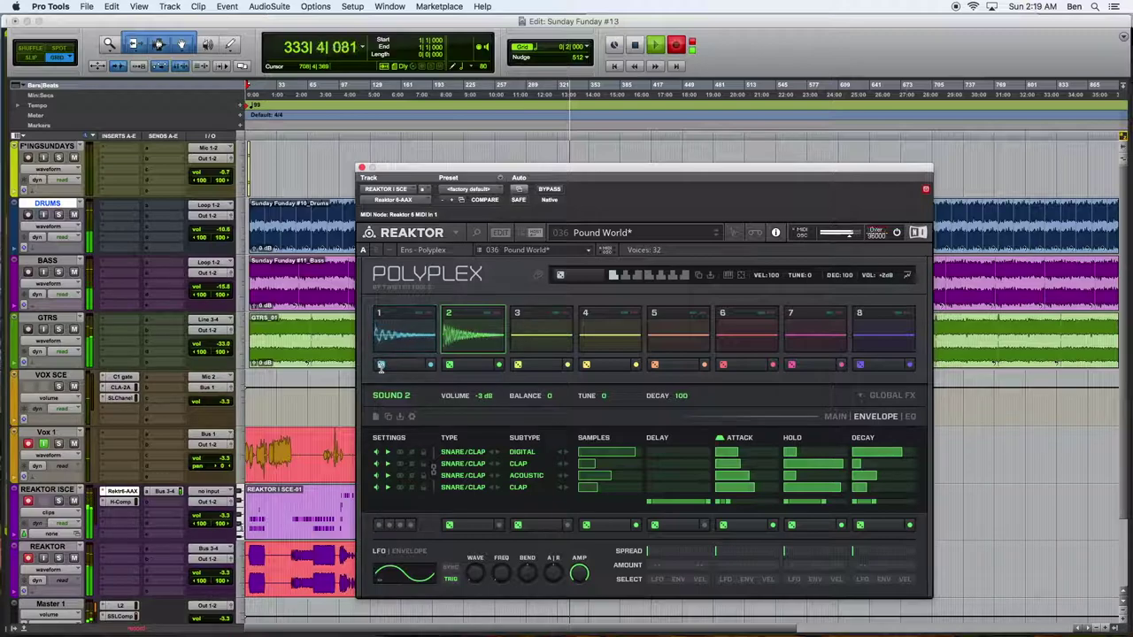
pyautogui.click(381, 364)
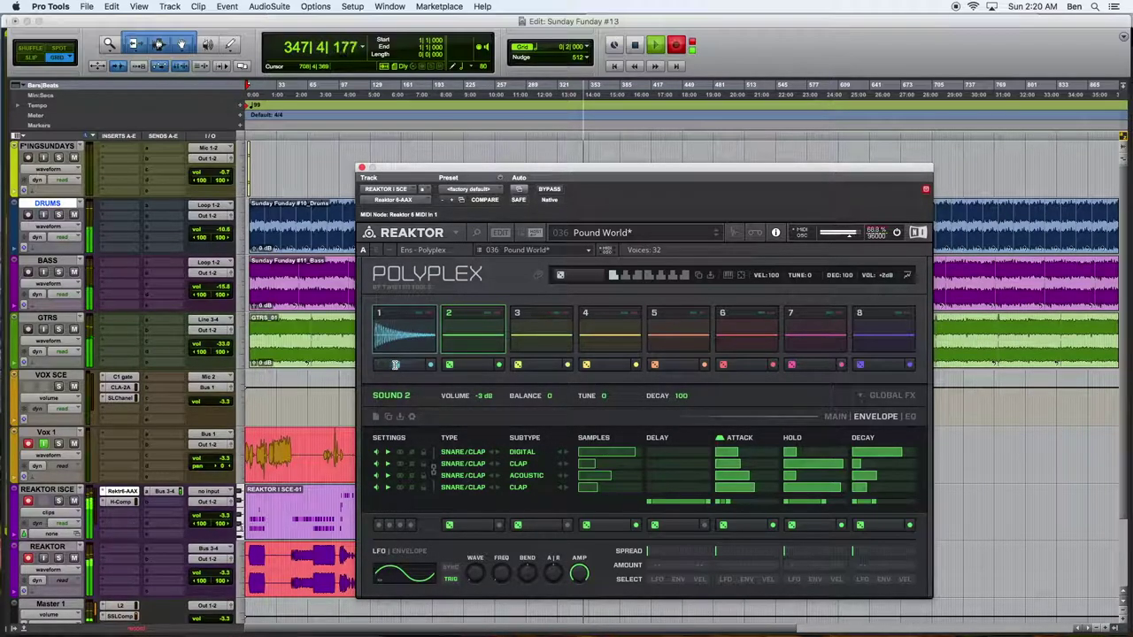
pyautogui.click(404, 333)
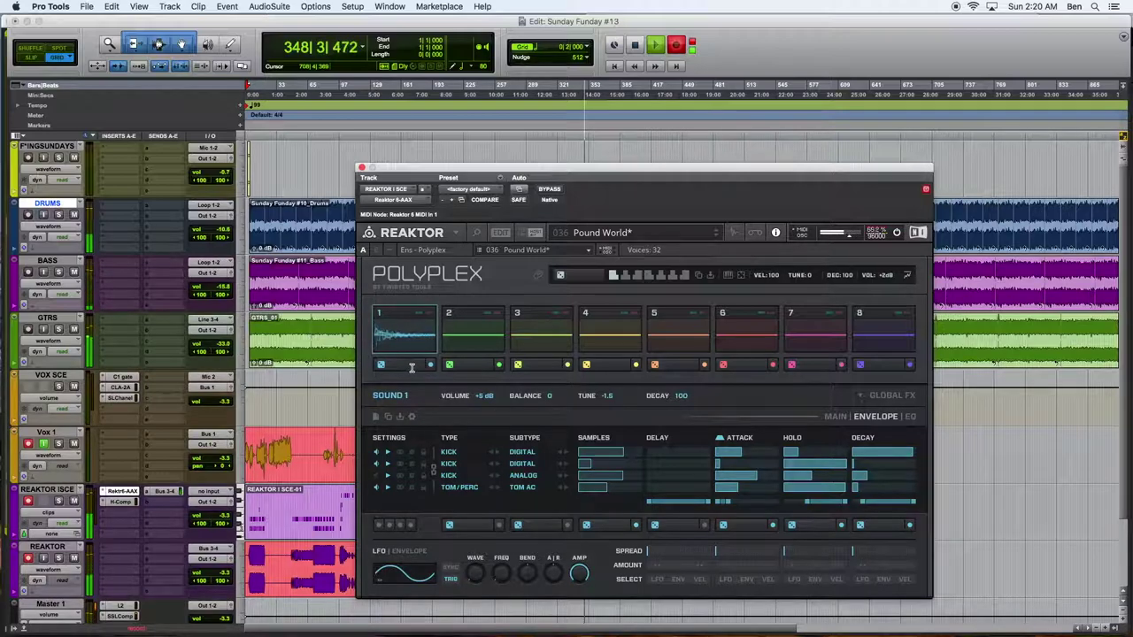
pyautogui.click(395, 365)
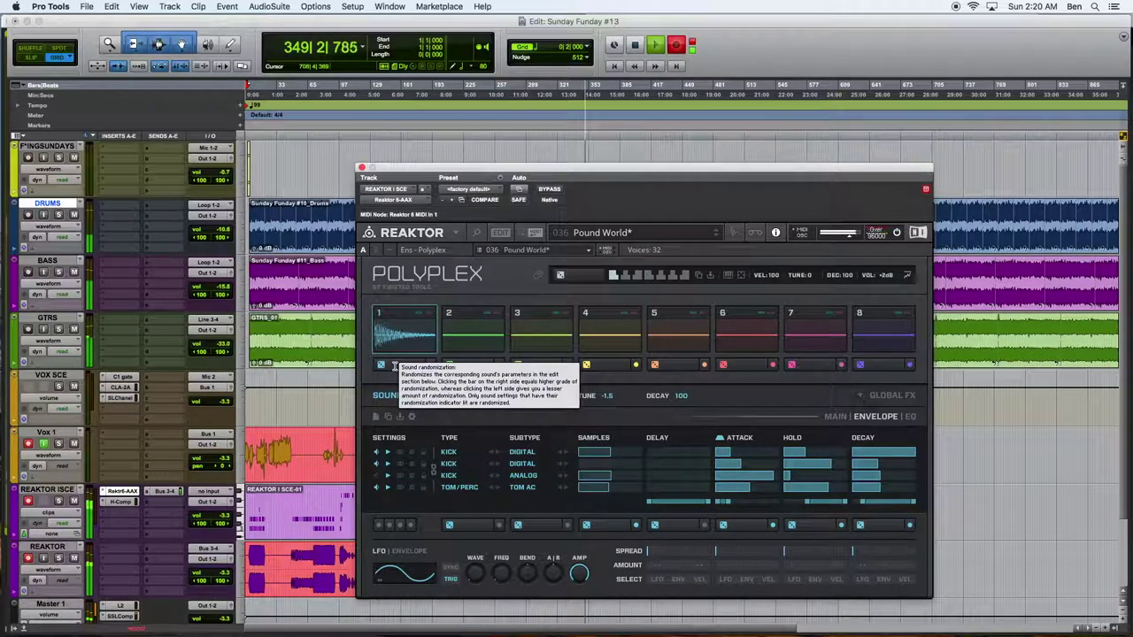
pyautogui.click(395, 365)
pyautogui.click(395, 365)
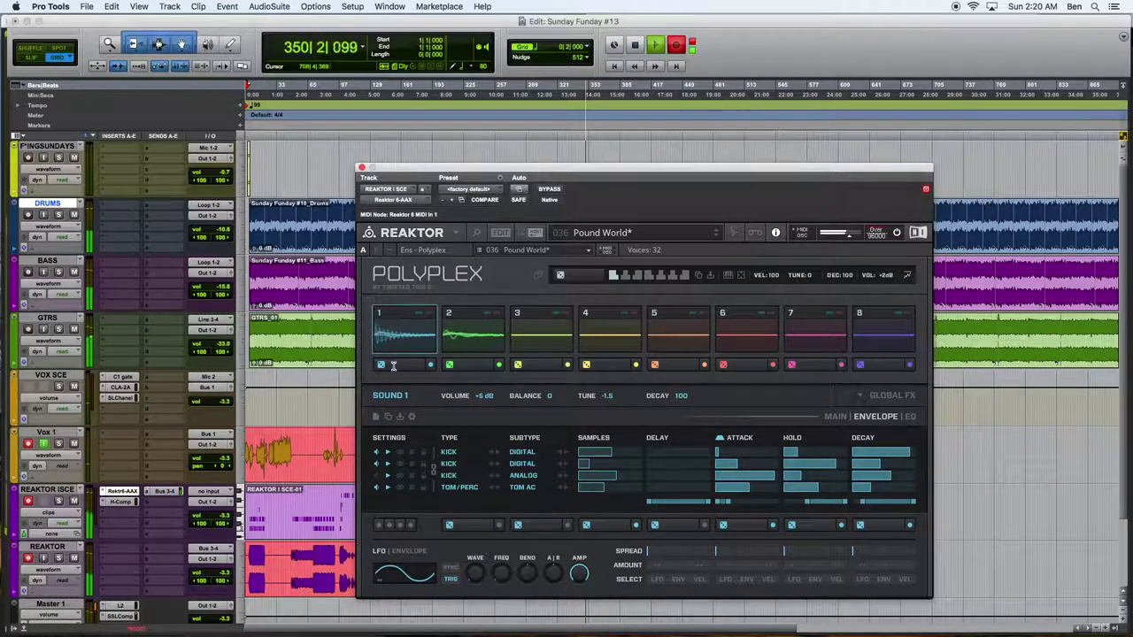
# Adjust the hold randomization range in sound 2's envelope settings and select sound 1
pyautogui.click(473, 332)
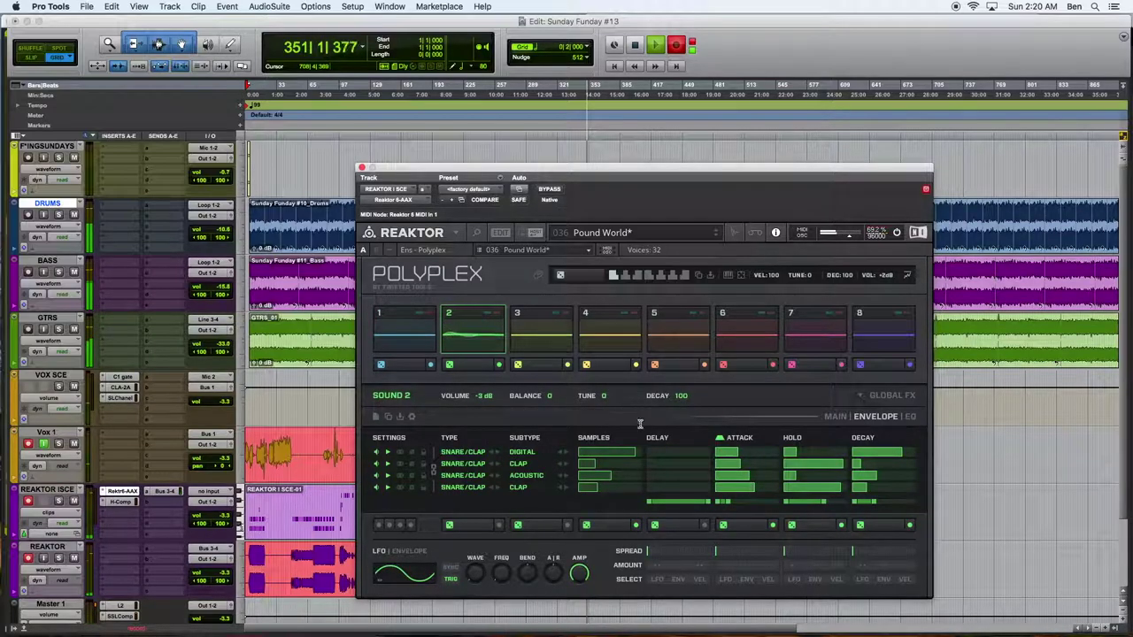
pyautogui.moveTo(823, 502); pyautogui.dragTo(805, 504)
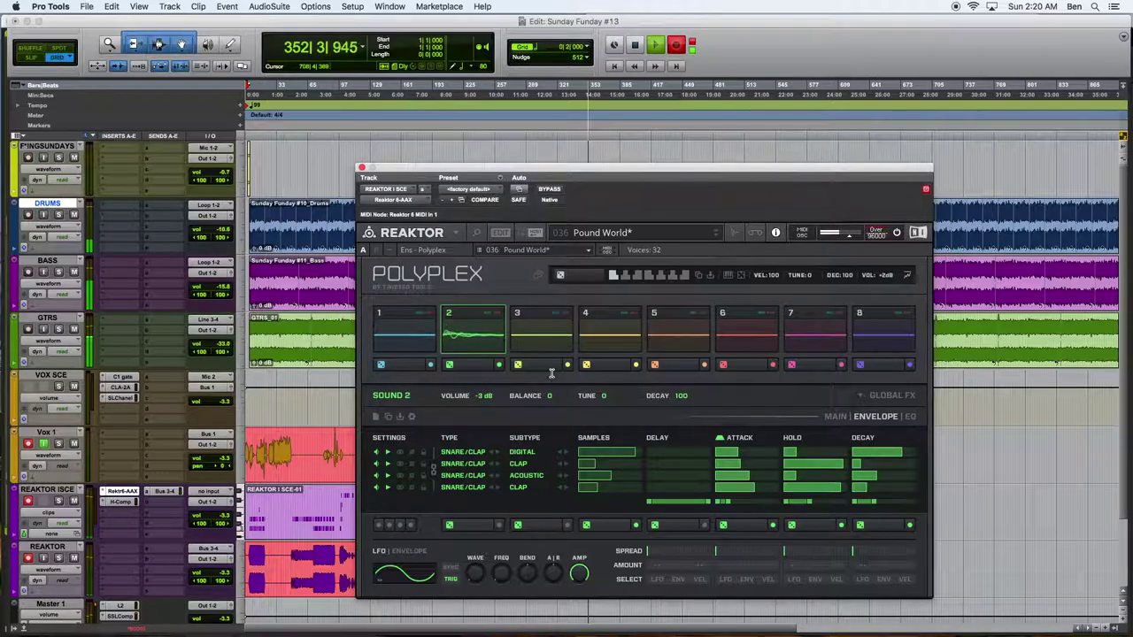
pyautogui.moveTo(814, 503); pyautogui.dragTo(823, 501)
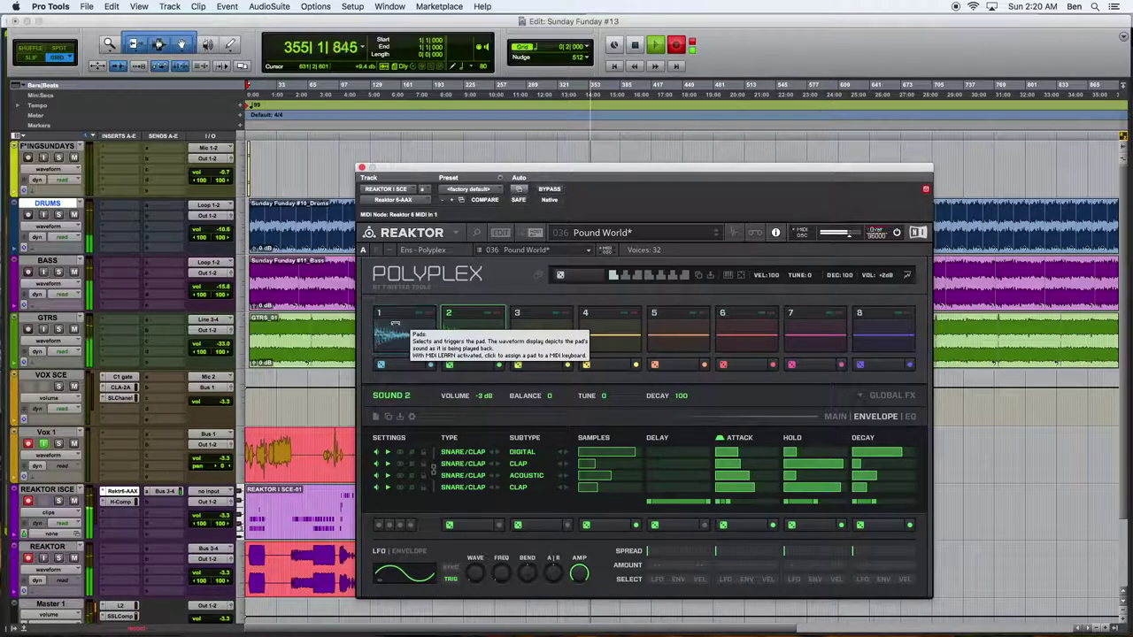
pyautogui.click(401, 318)
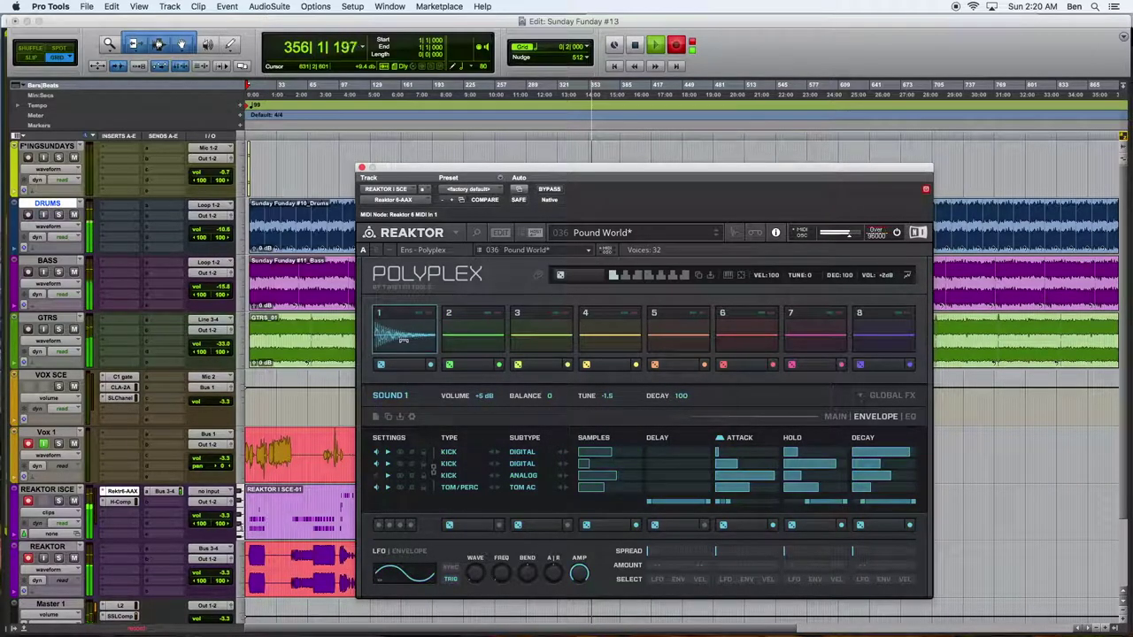